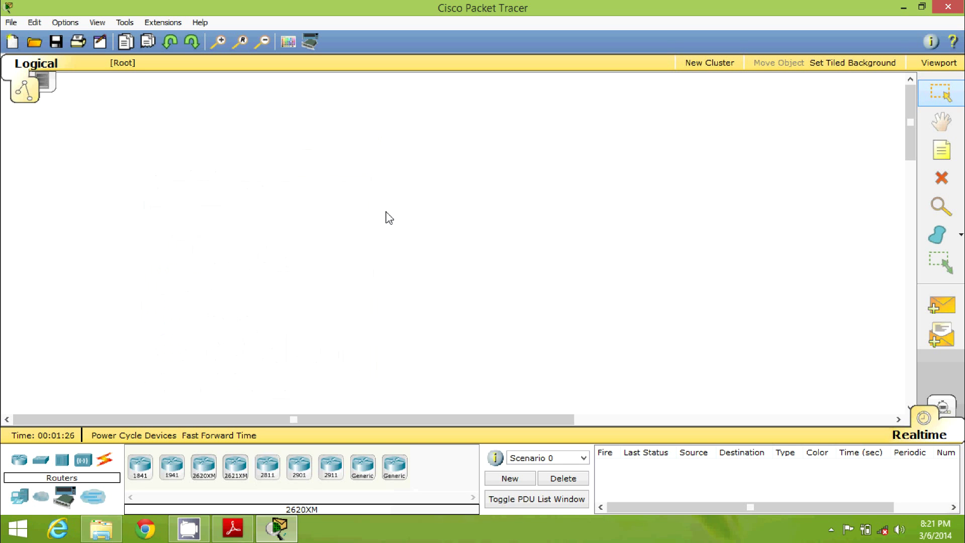
# - Switch to Adobe Reader, highlight "Configure DHCP" in the TY_Syllabus list of practicals, and return to Cisco Packet Tracer
pyautogui.click(232, 529)
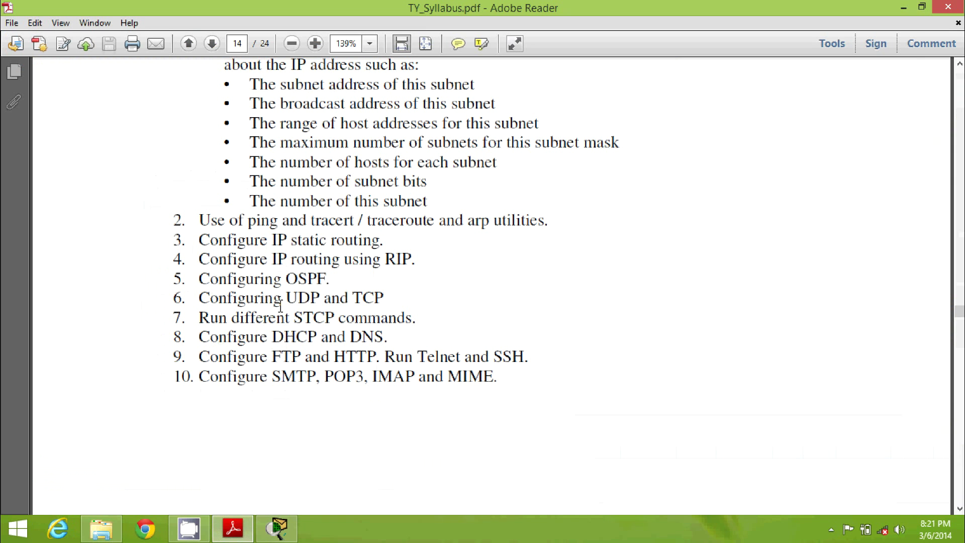
pyautogui.moveTo(196, 340); pyautogui.dragTo(316, 340)
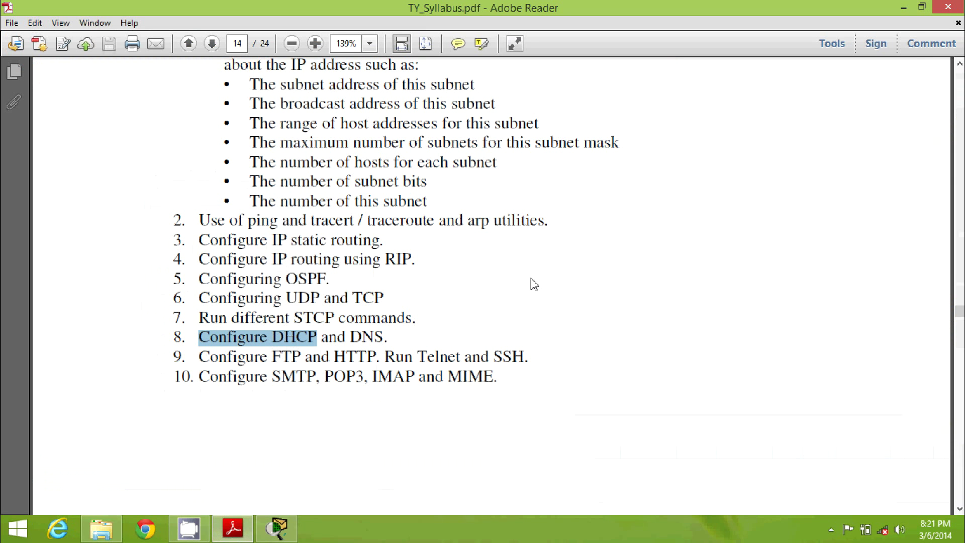
pyautogui.press('Right')
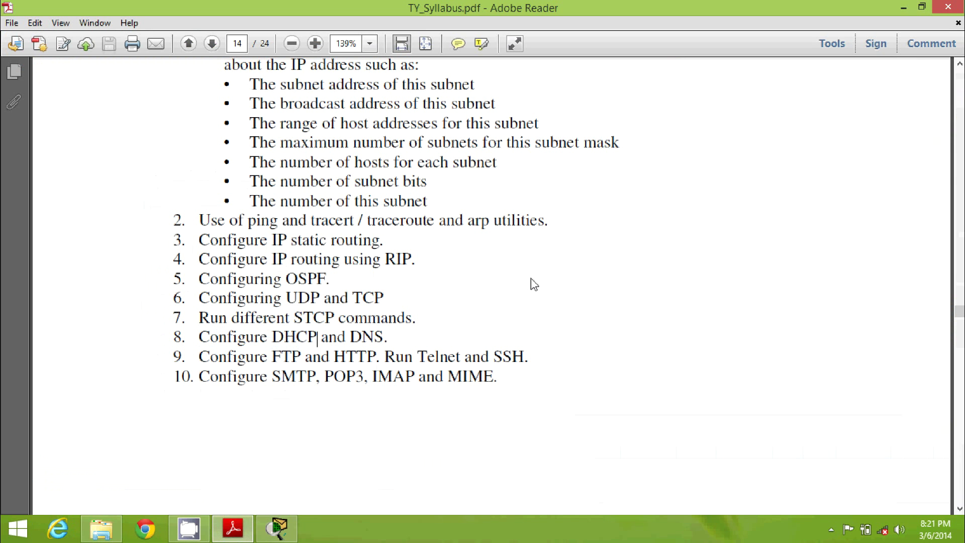
pyautogui.click(279, 529)
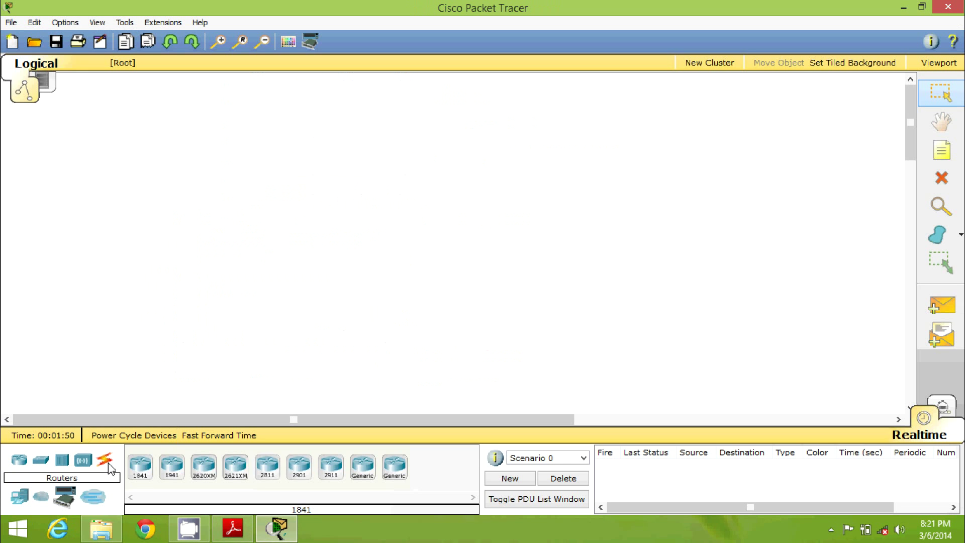
# - Place a generic Router-PT in the upper part of the workspace and two generic PC-PT computers side by side below it
pyautogui.click(363, 467)
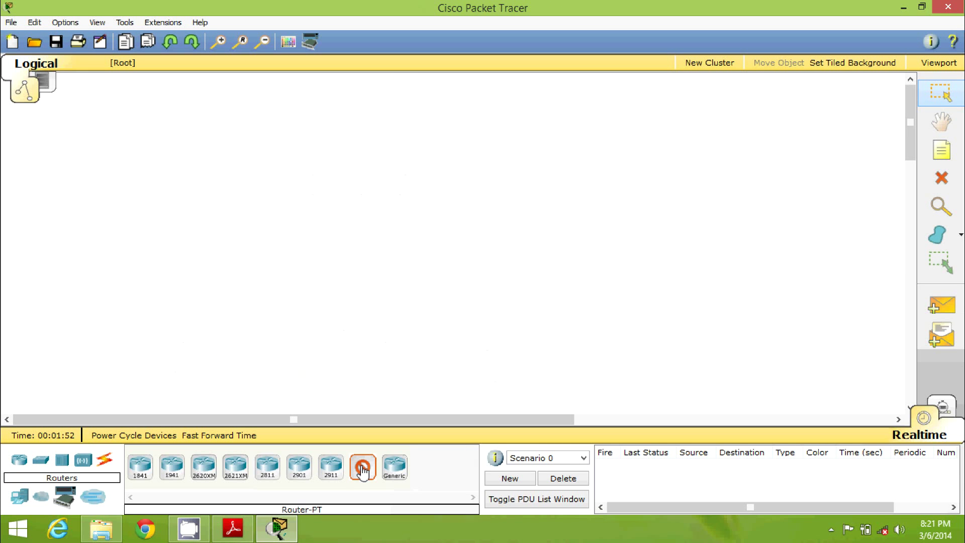
pyautogui.click(330, 142)
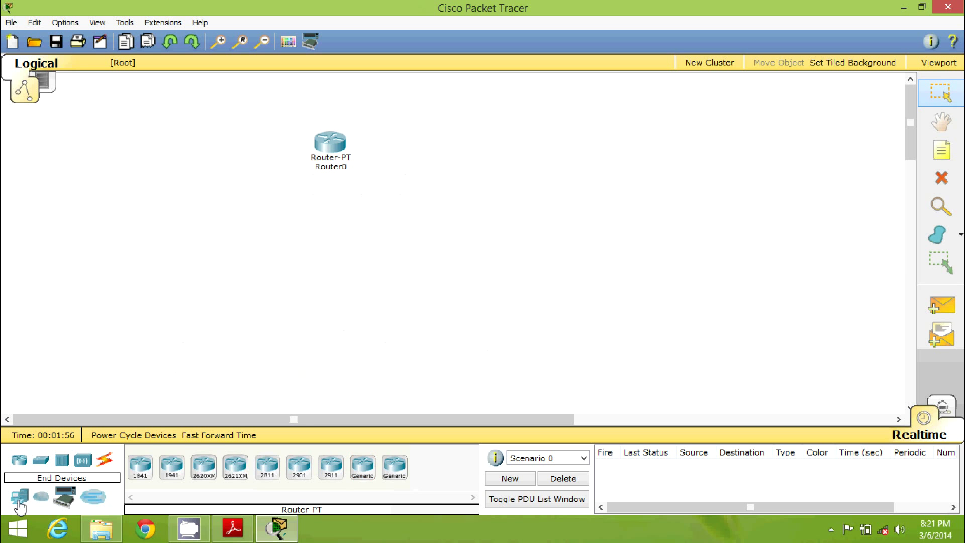
pyautogui.click(19, 497)
pyautogui.click(141, 467)
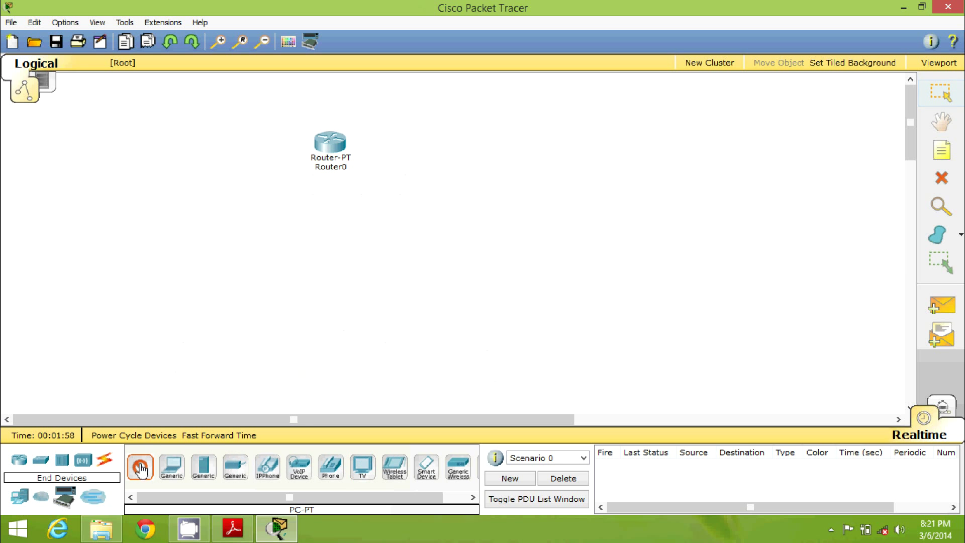
pyautogui.click(257, 325)
pyautogui.click(140, 466)
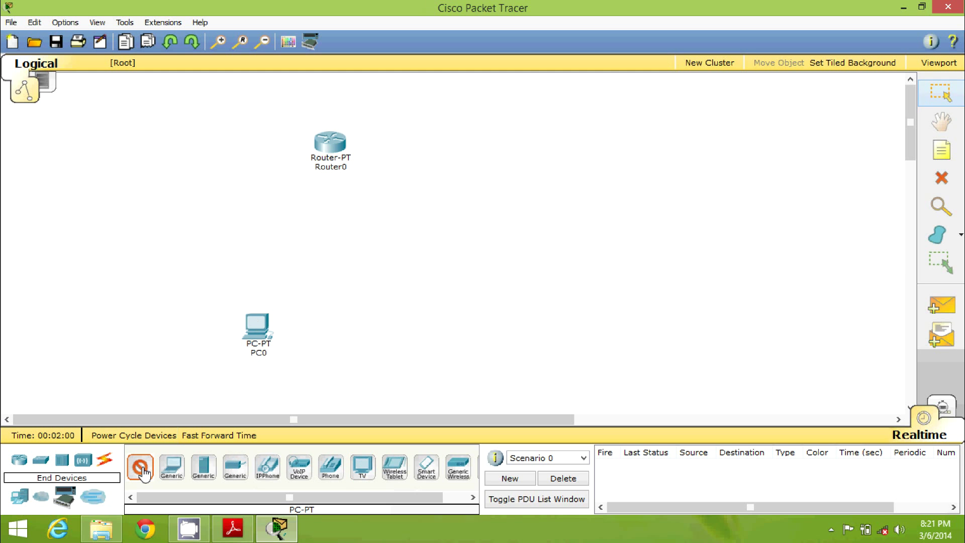
pyautogui.click(463, 319)
# - Add a generic Switch-PT between the router and the PCs, and line up the router above the switch
pyautogui.click(38, 465)
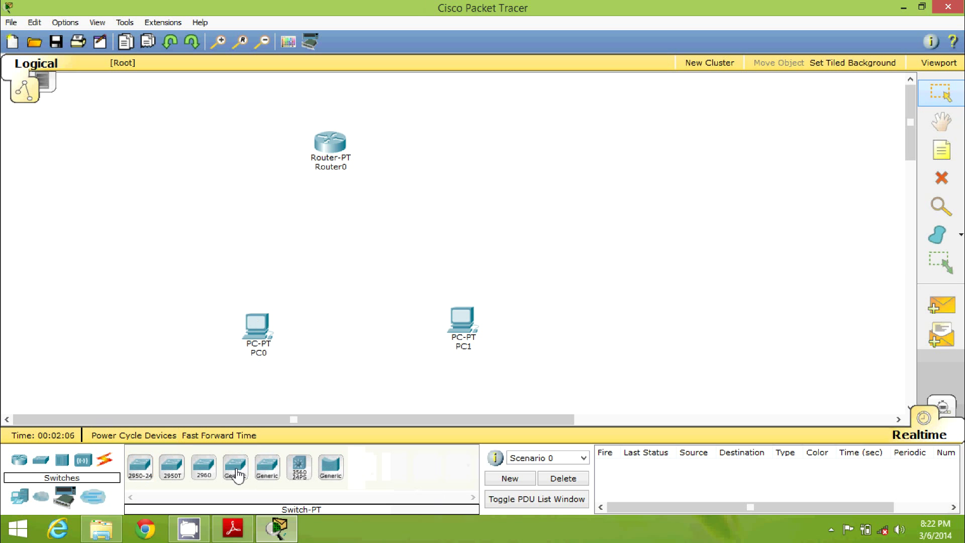
pyautogui.click(236, 473)
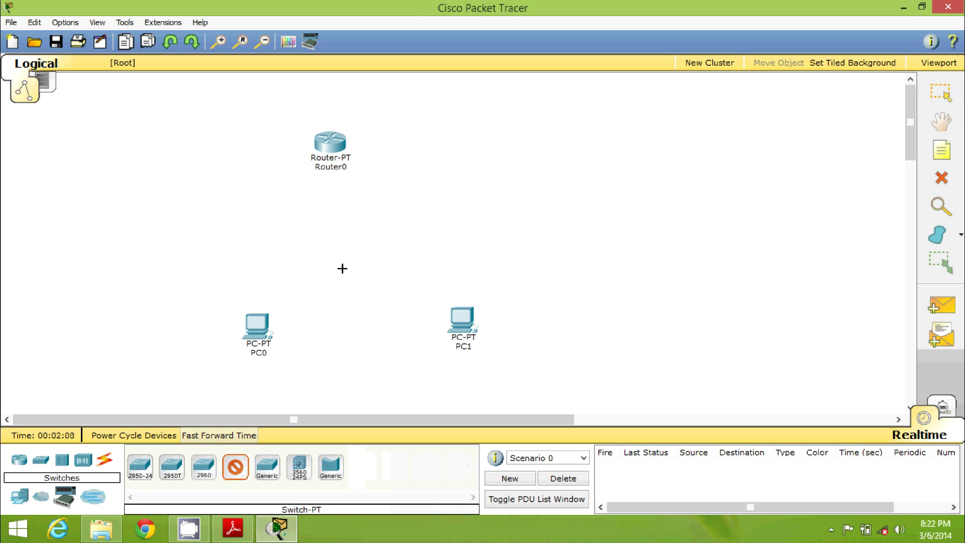
pyautogui.click(350, 265)
pyautogui.moveTo(336, 142); pyautogui.dragTo(361, 140)
pyautogui.moveTo(355, 265); pyautogui.dragTo(366, 248)
pyautogui.click(456, 234)
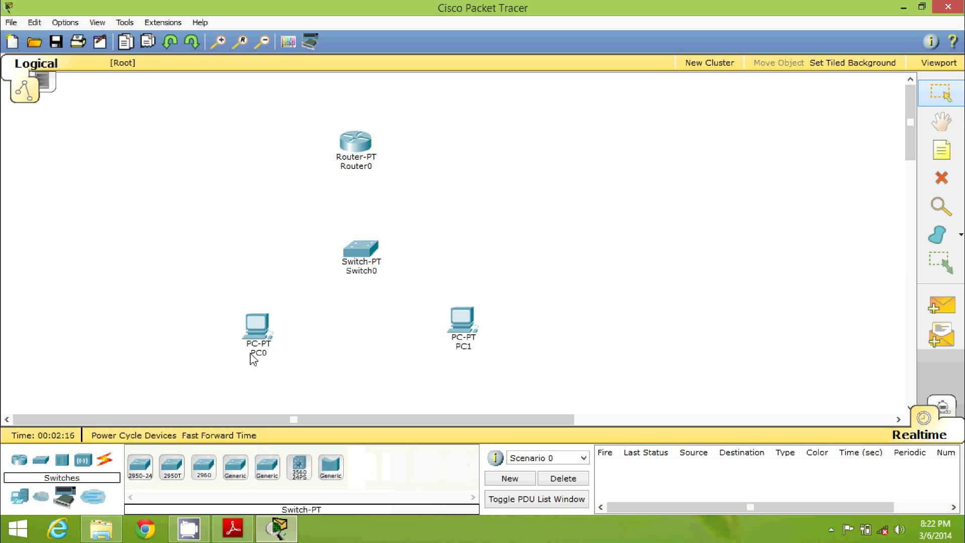
# - Connect PC0 and PC1 to Switch0 using the automatically chosen connection type
pyautogui.click(103, 462)
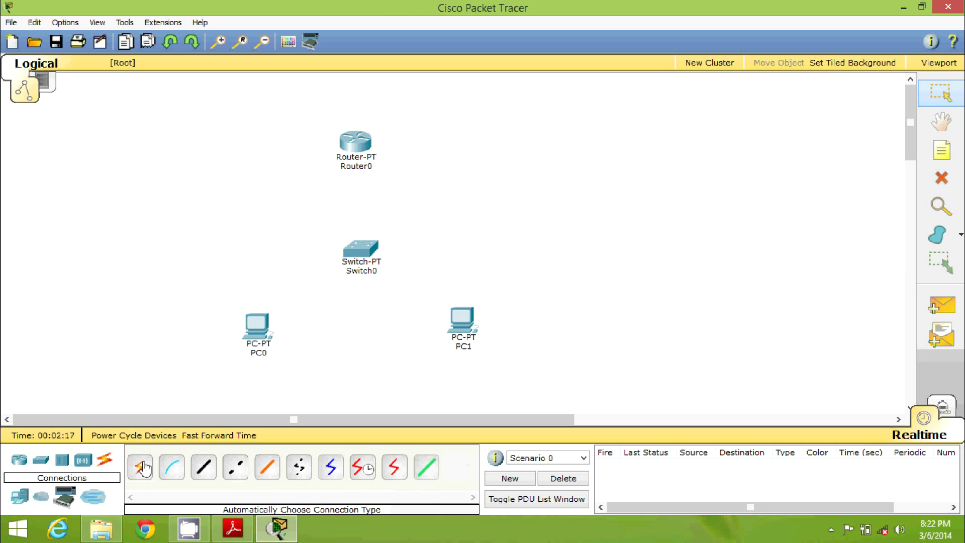
pyautogui.click(144, 468)
pyautogui.click(255, 328)
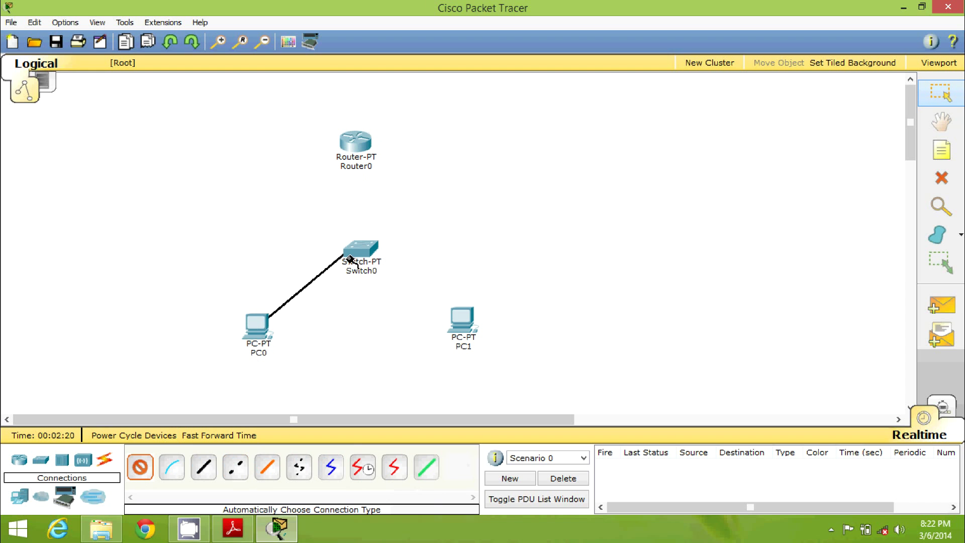
pyautogui.click(353, 259)
pyautogui.click(141, 467)
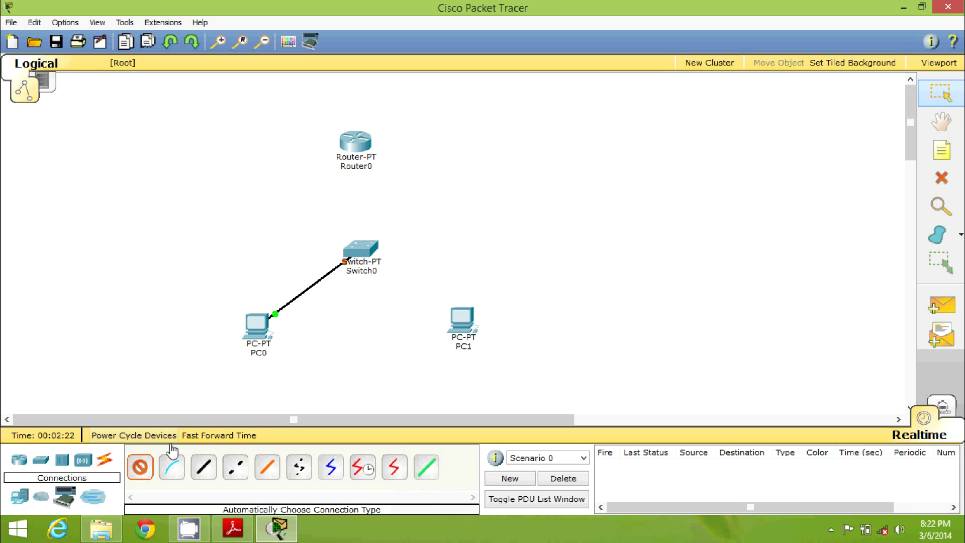
pyautogui.click(464, 318)
pyautogui.click(378, 260)
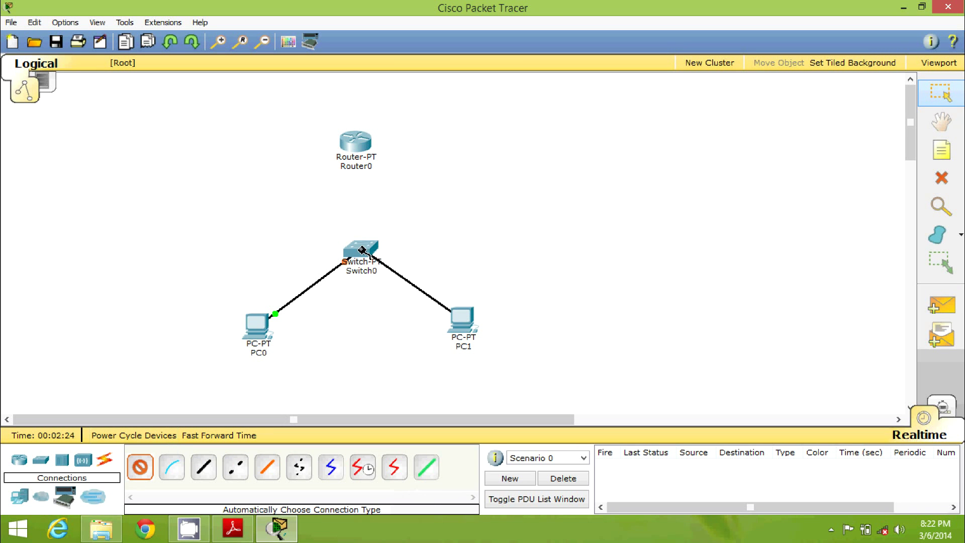
# - Connect Switch0 to Router0 using the automatically chosen connection type
pyautogui.click(142, 472)
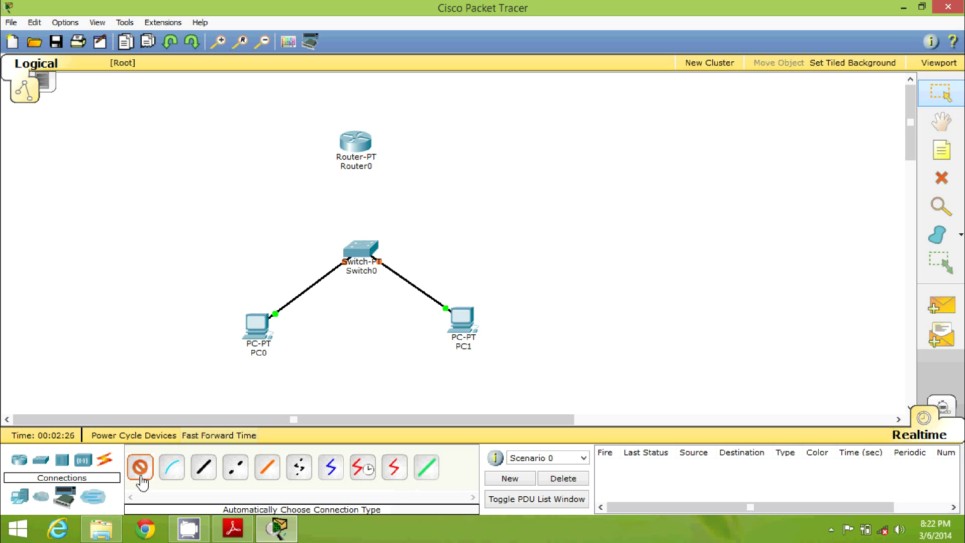
pyautogui.click(364, 247)
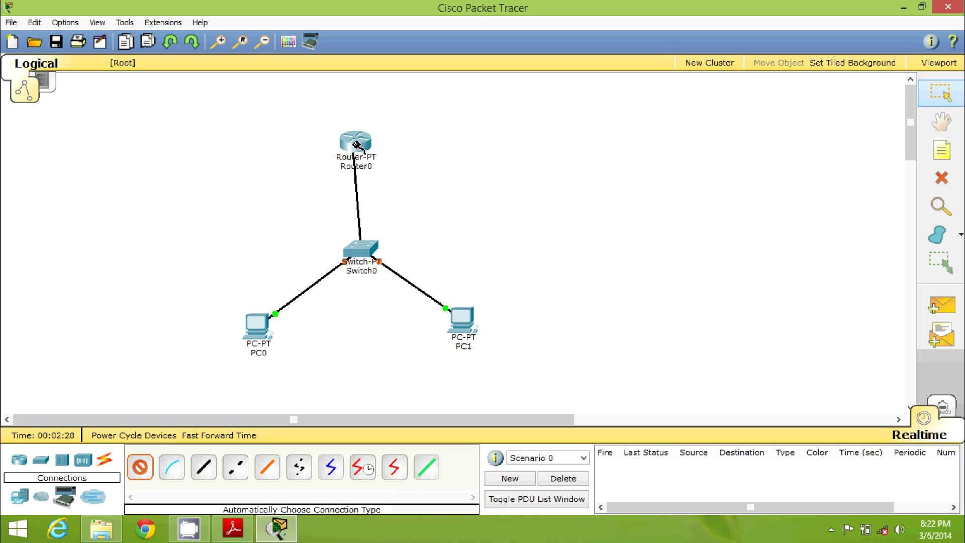
pyautogui.click(356, 143)
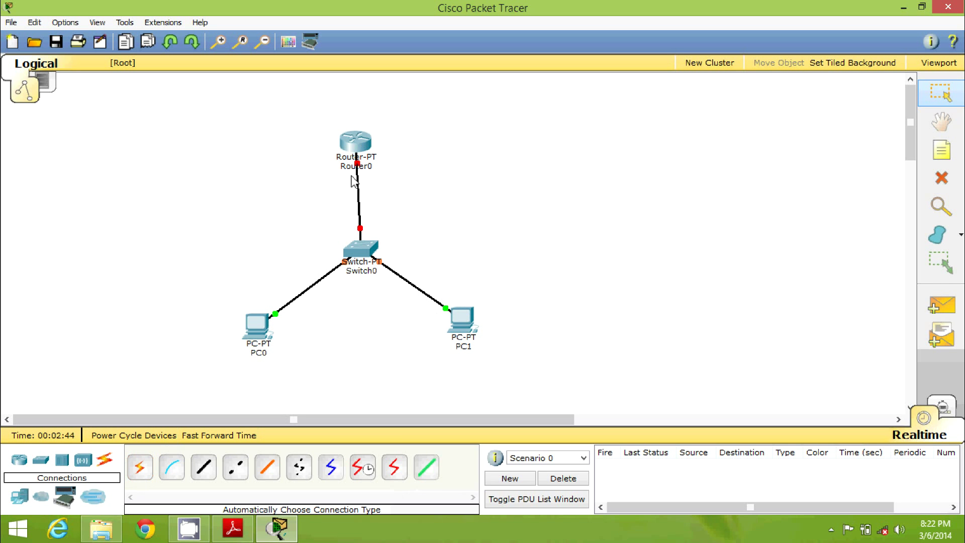
pyautogui.moveTo(357, 162)
# - Place a note to the right of the topology listing the addresses 192.168.10.0 and 192.168.10.2 on separate lines
pyautogui.click(939, 159)
pyautogui.click(606, 136)
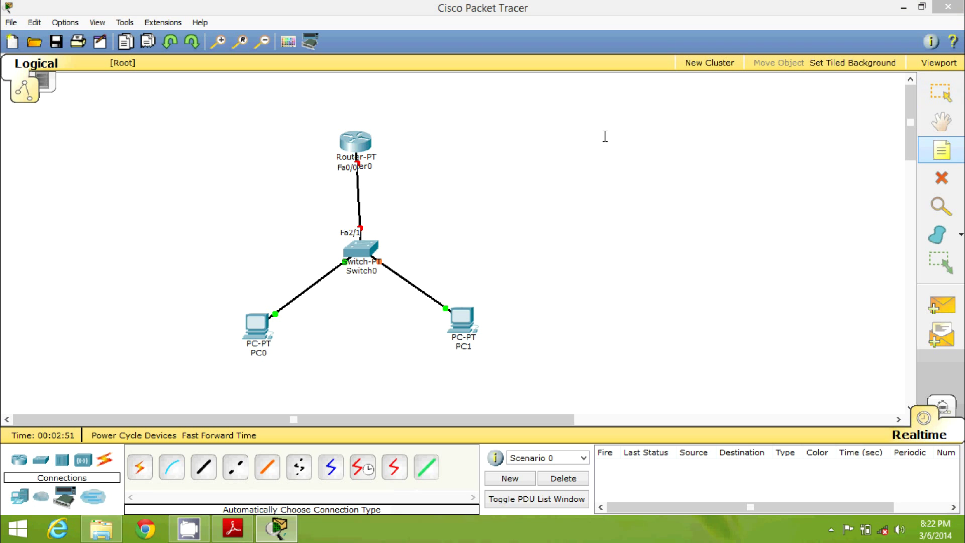
pyautogui.press('Return')
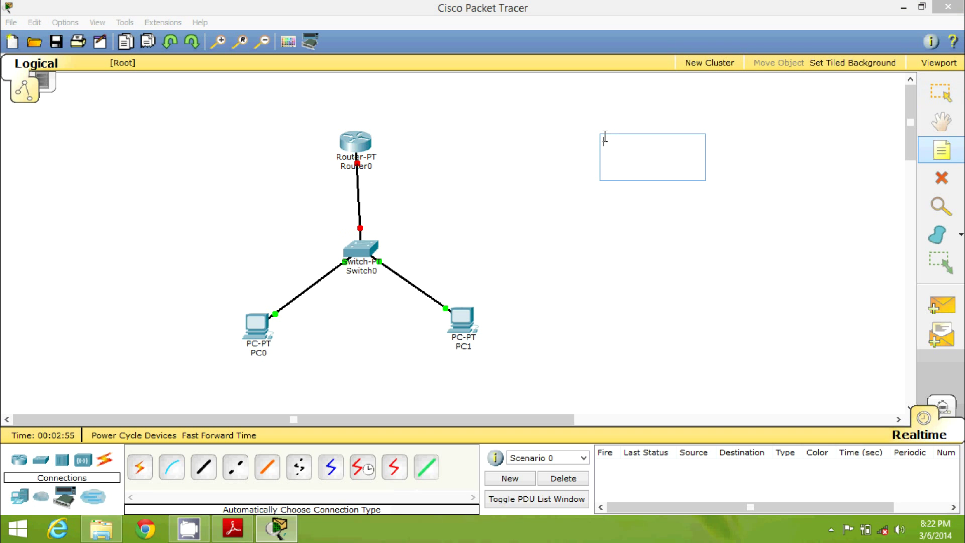
pyautogui.write('192.168.10.0')
pyautogui.press('Return')
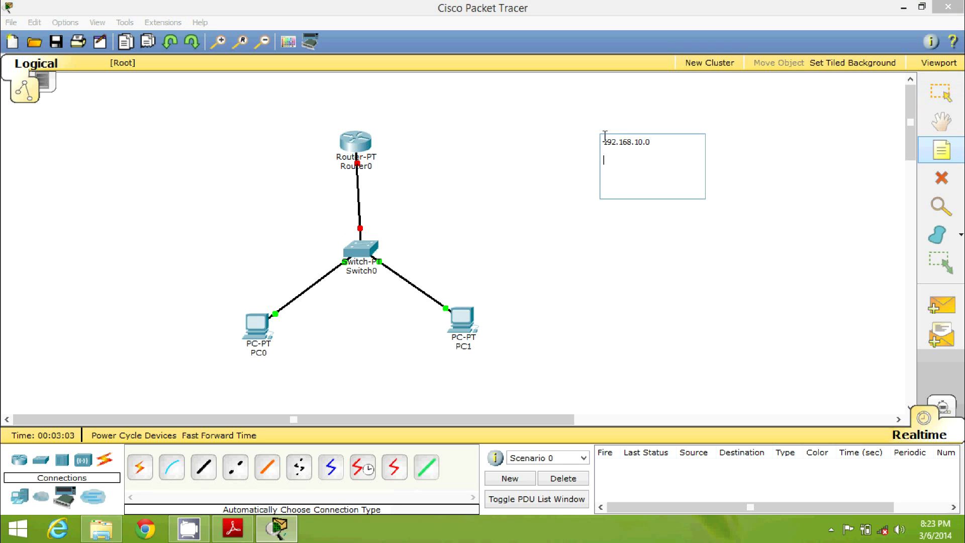
pyautogui.write('192.168.10.2')
pyautogui.press('Return')
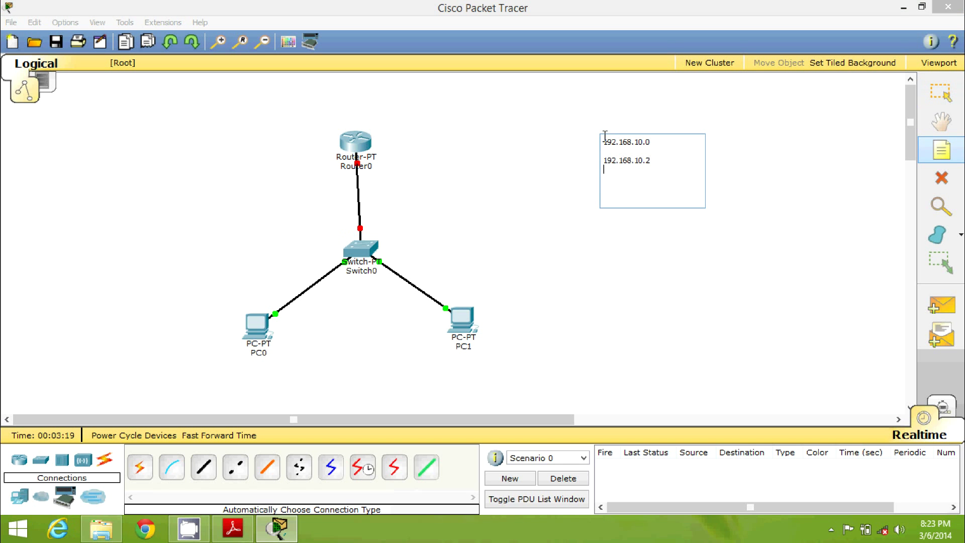
# - Add the line "Exclude 192.168.10.3 to 192.168.10.50" below the addresses in the note, separated by blank lines
pyautogui.press('Return')
pyautogui.press('Return')
pyautogui.write('Exclue')
pyautogui.press('BackSpace')
pyautogui.press('BackSpace')
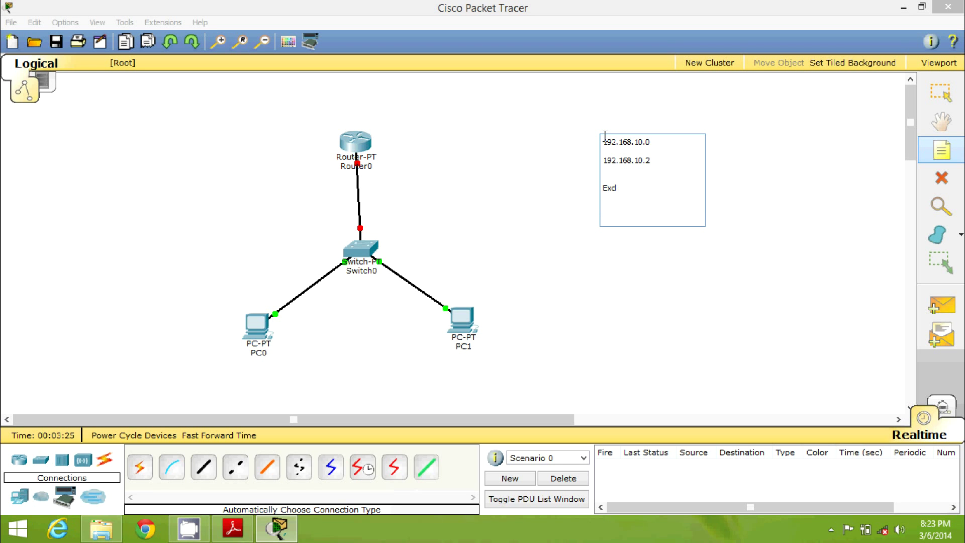
pyautogui.write('ude 192.168.10.3 to 18')
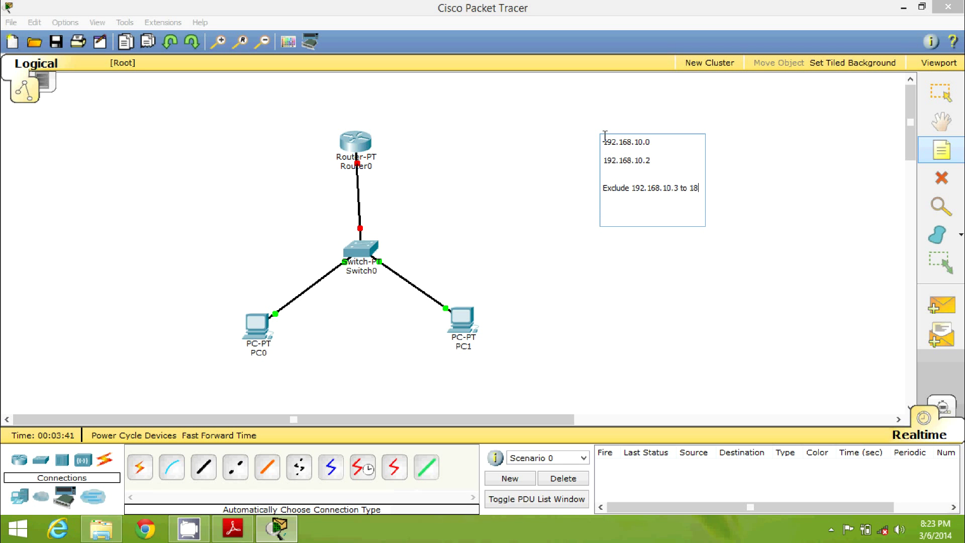
pyautogui.press('BackSpace')
pyautogui.write('92.168')
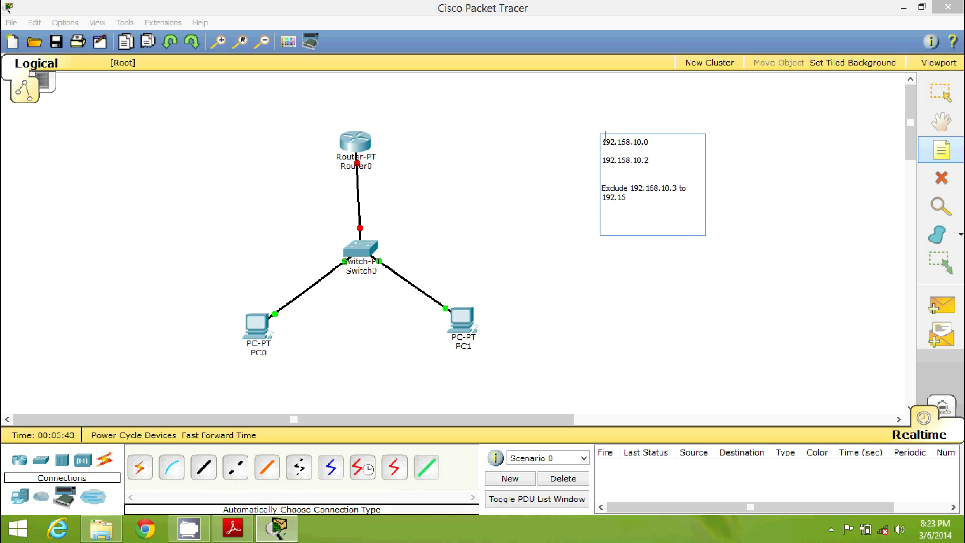
pyautogui.write('.10.50')
pyautogui.press('Escape')
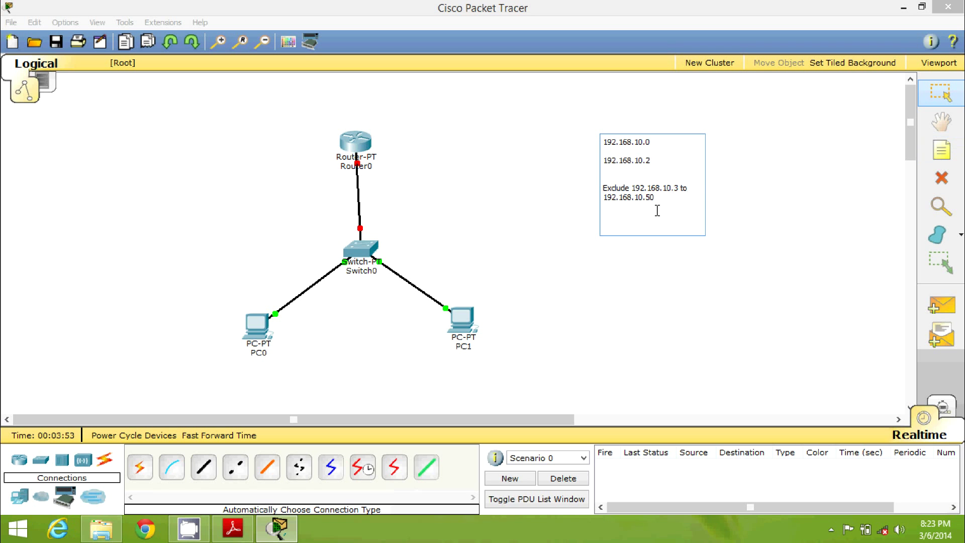
# - Highlight the 192.168.10.2 entry in the note and finish editing the note
pyautogui.press('Return')
pyautogui.press('Return')
pyautogui.moveTo(657, 160); pyautogui.dragTo(607, 161)
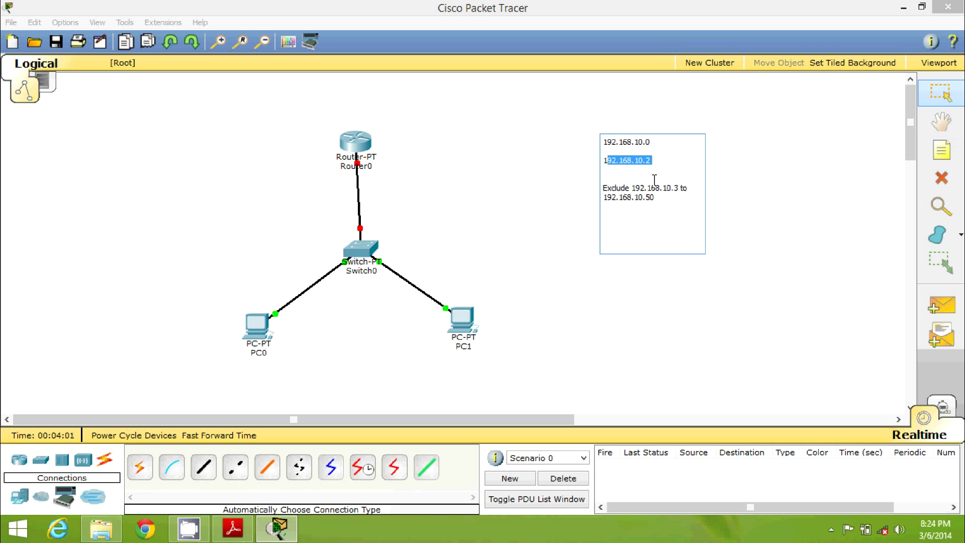
pyautogui.click(655, 198)
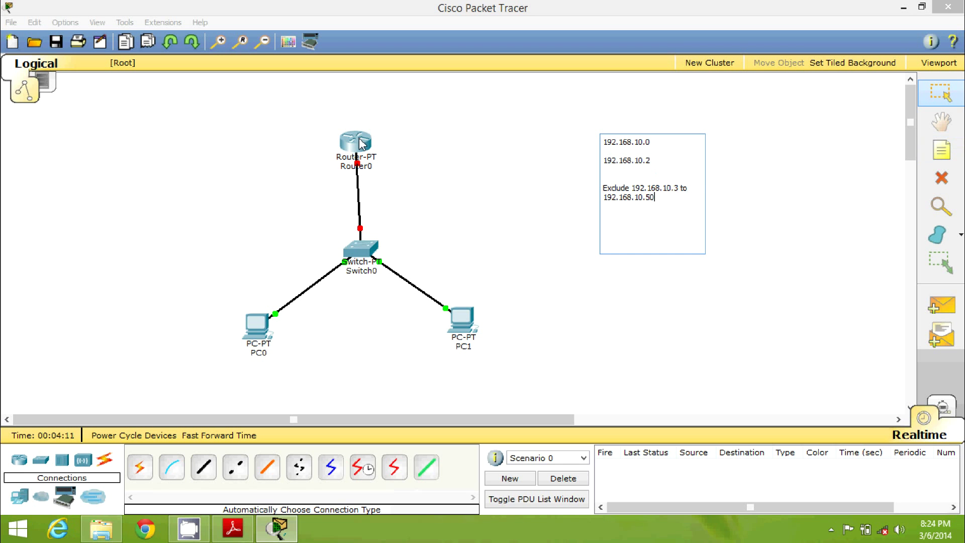
pyautogui.click(558, 232)
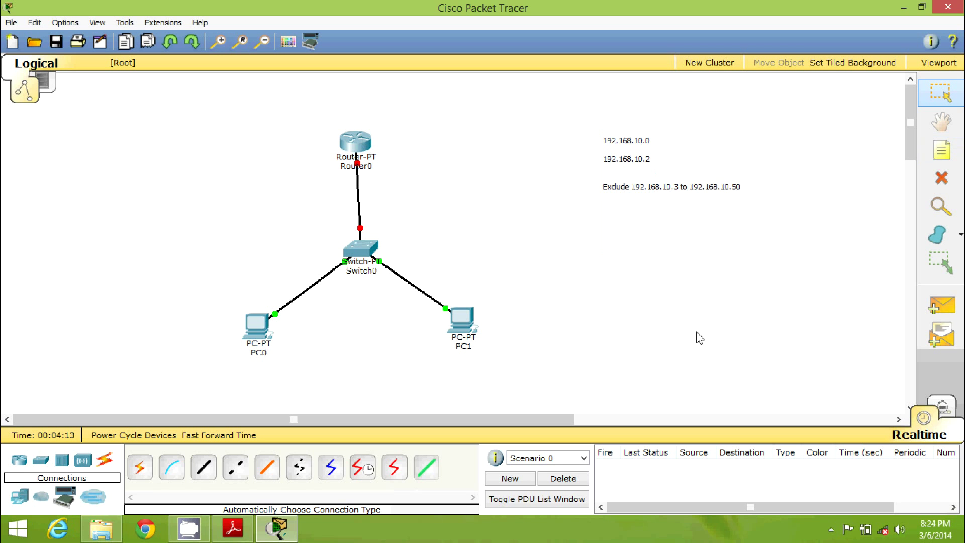
pyautogui.click(942, 150)
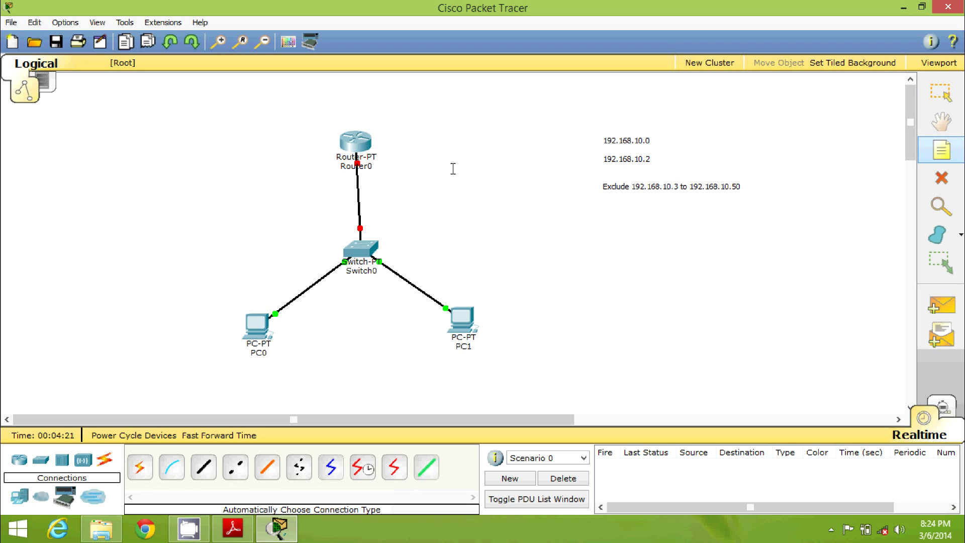
pyautogui.click(359, 147)
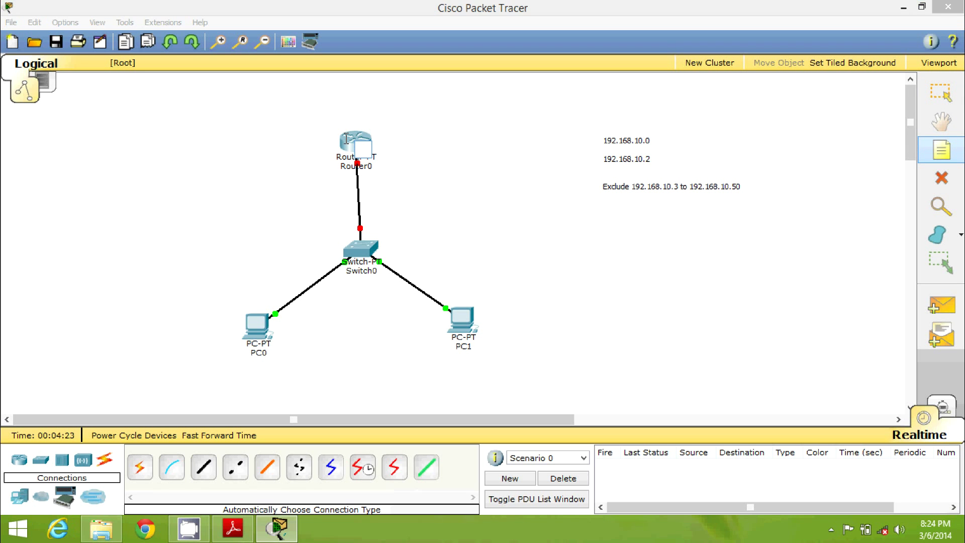
pyautogui.click(943, 98)
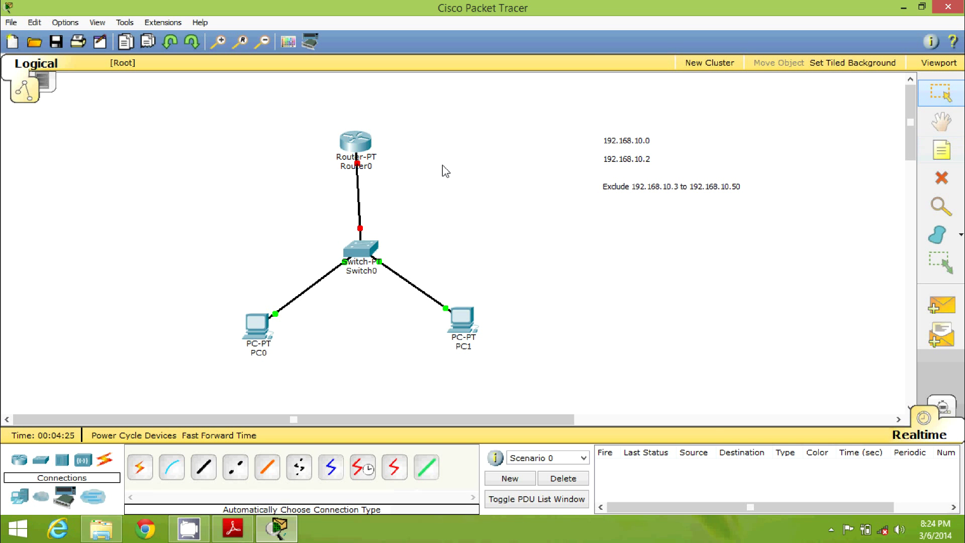
# - Open the IOS command line interface of Router0
pyautogui.click(362, 146)
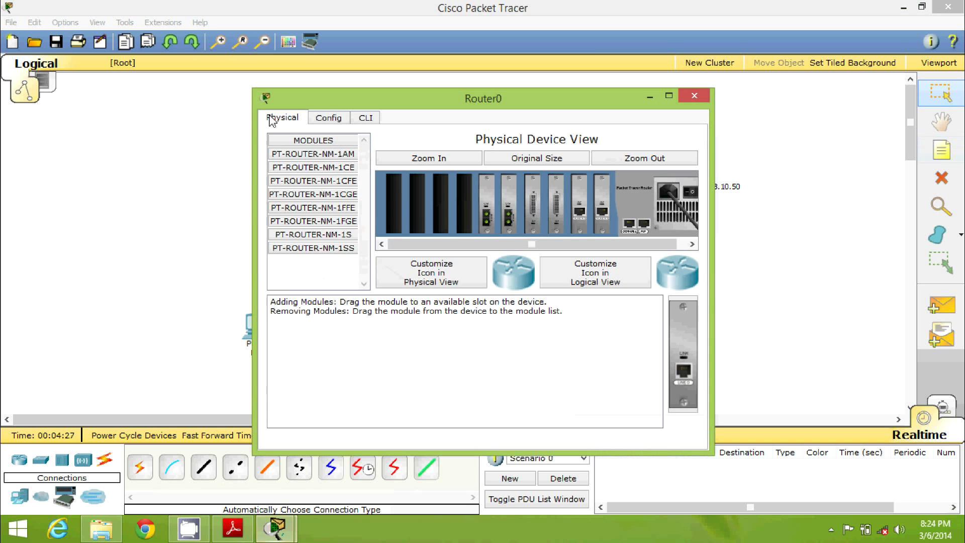
pyautogui.click(328, 119)
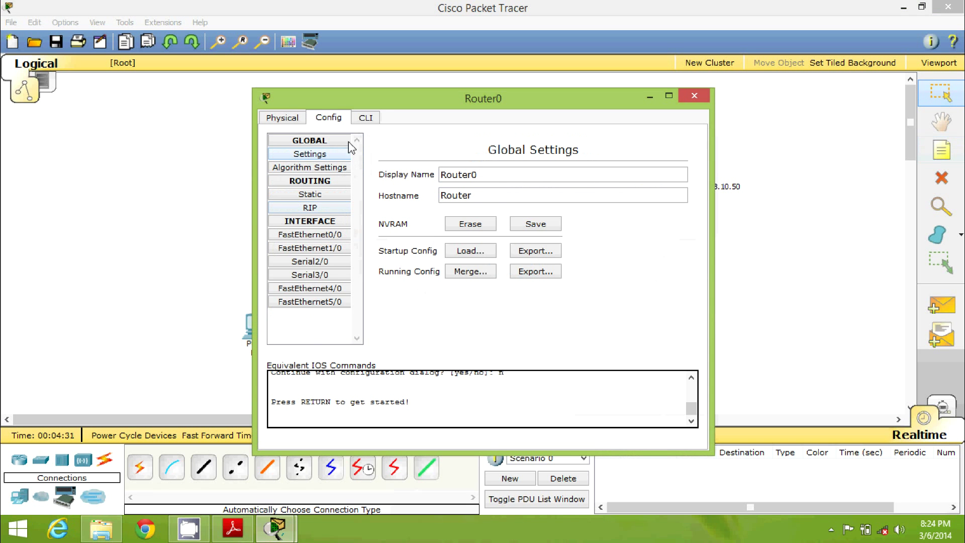
pyautogui.click(366, 119)
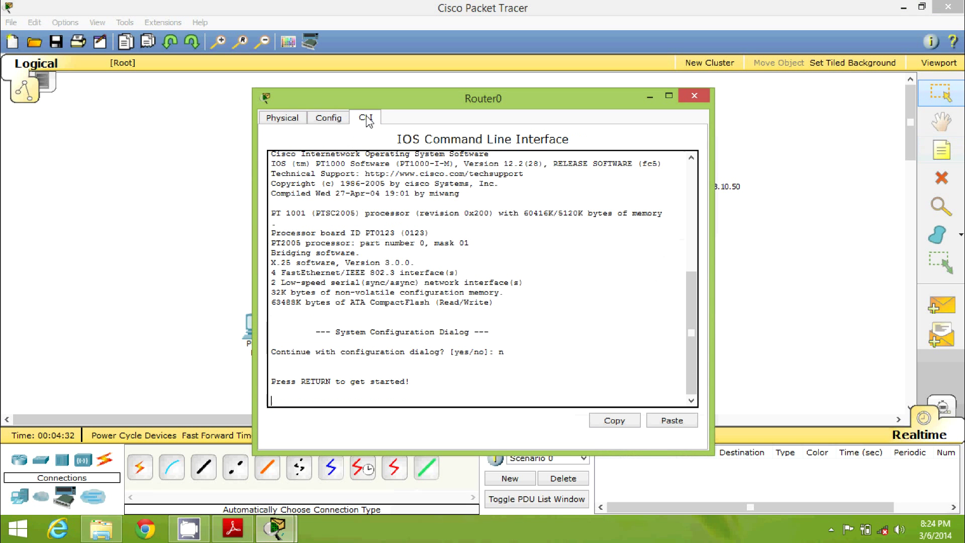
# - Configure FastEthernet0/0 on Router0 with IP address 192.168.10.1 and subnet mask 255.255.255.0, switch the port on, and minimize the router window
pyautogui.click(330, 119)
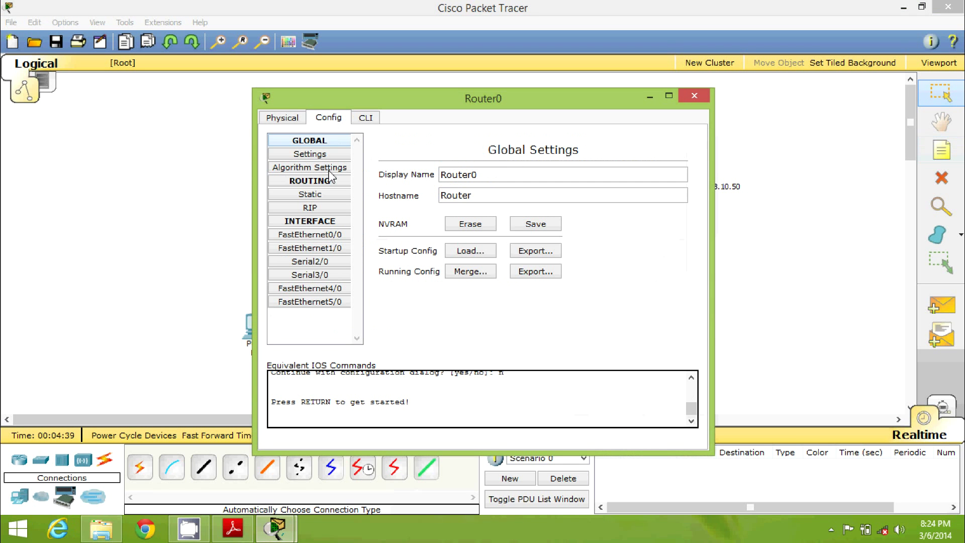
pyautogui.click(323, 235)
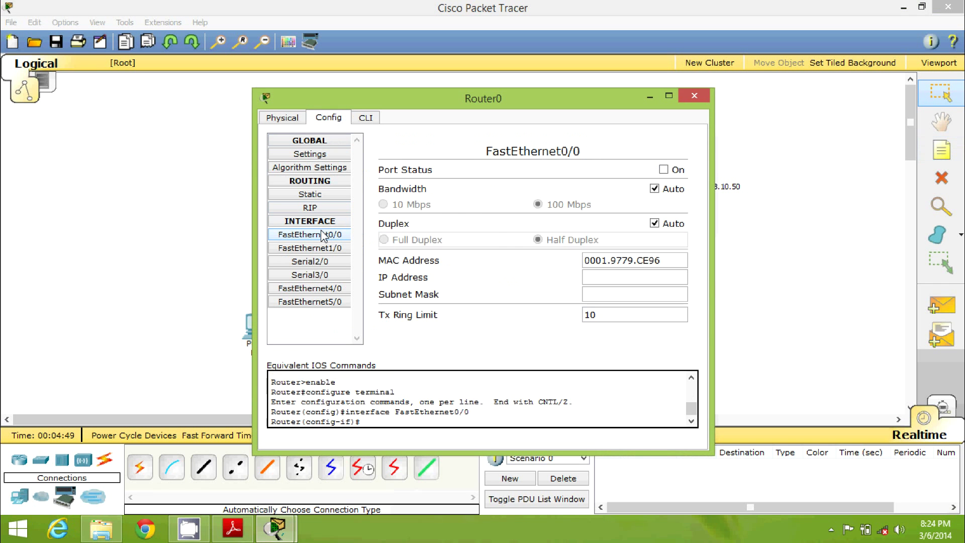
pyautogui.click(611, 282)
pyautogui.write('192.168.10.1')
pyautogui.click(623, 294)
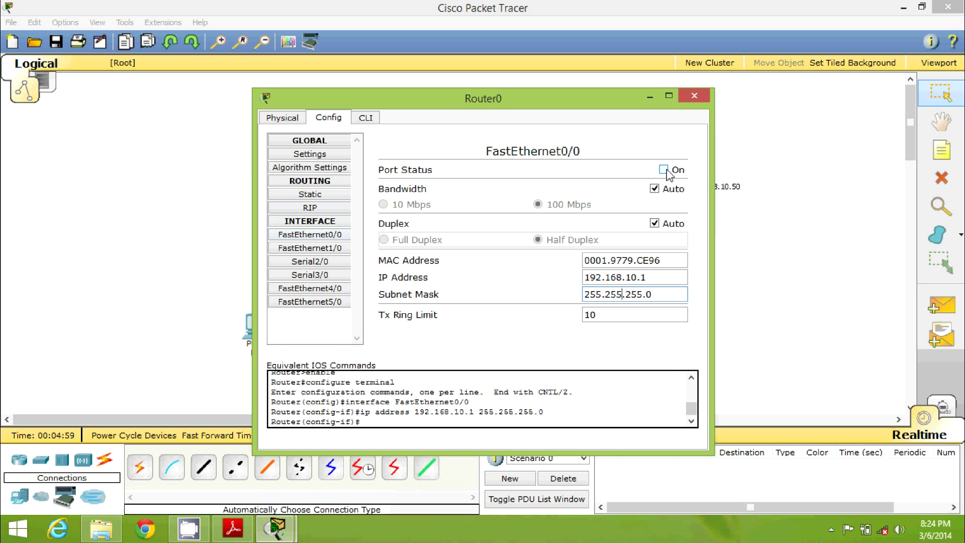
pyautogui.moveTo(656, 294); pyautogui.dragTo(586, 294)
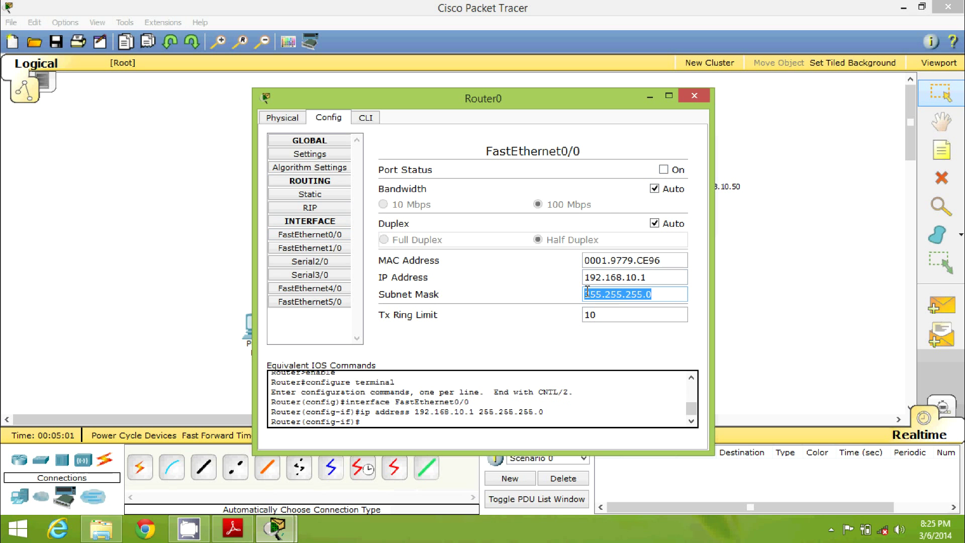
pyautogui.click(663, 169)
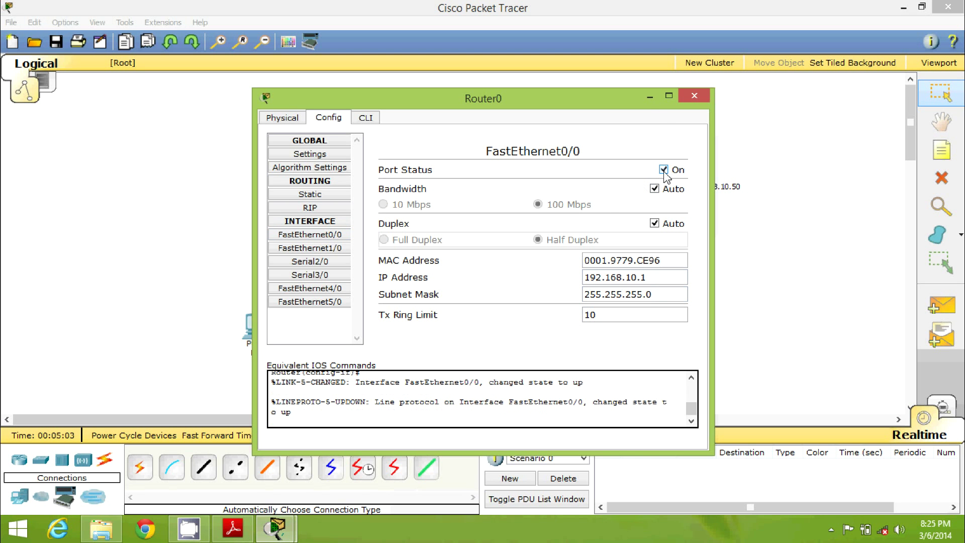
pyautogui.click(650, 96)
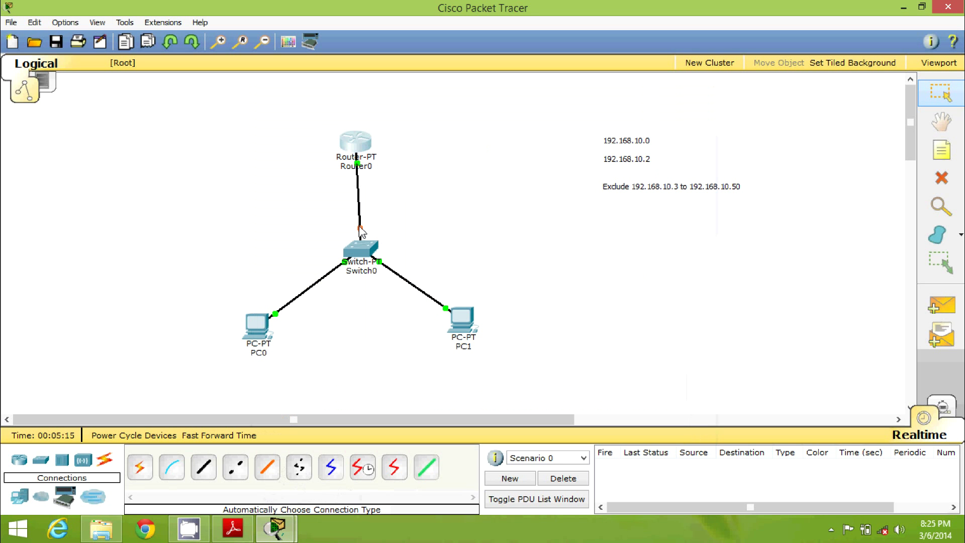
# - Try to obtain PC0's IP configuration through DHCP, return it to static, and close the PC0 window
pyautogui.click(257, 333)
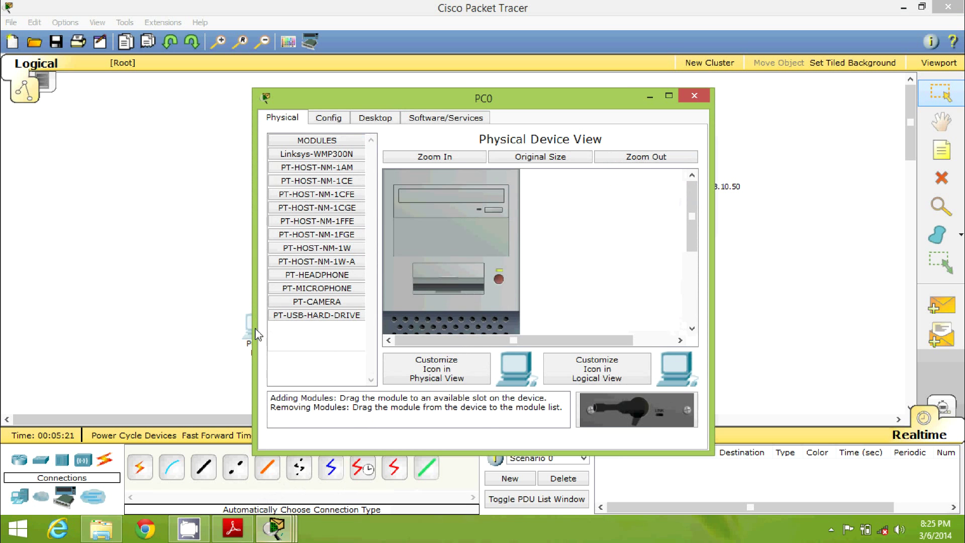
pyautogui.click(385, 121)
pyautogui.click(312, 175)
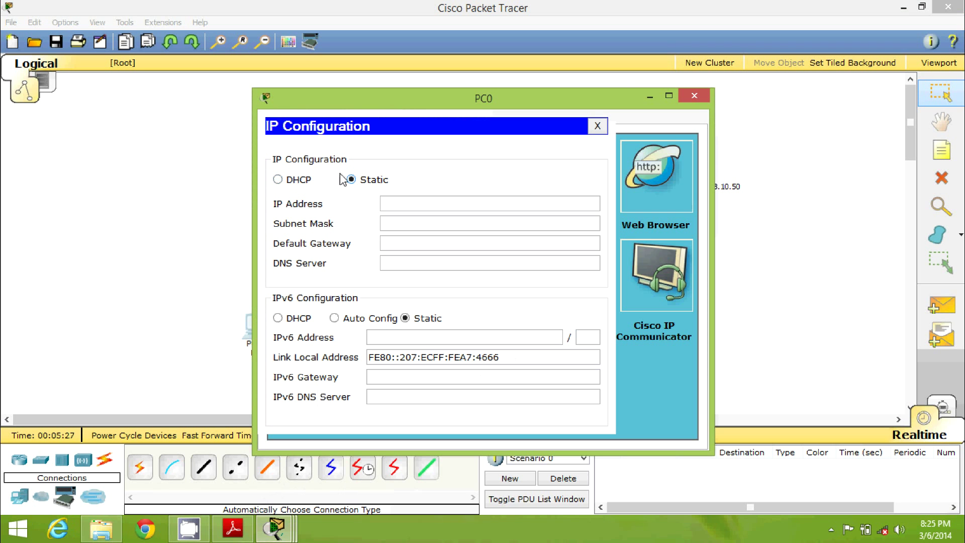
pyautogui.click(300, 184)
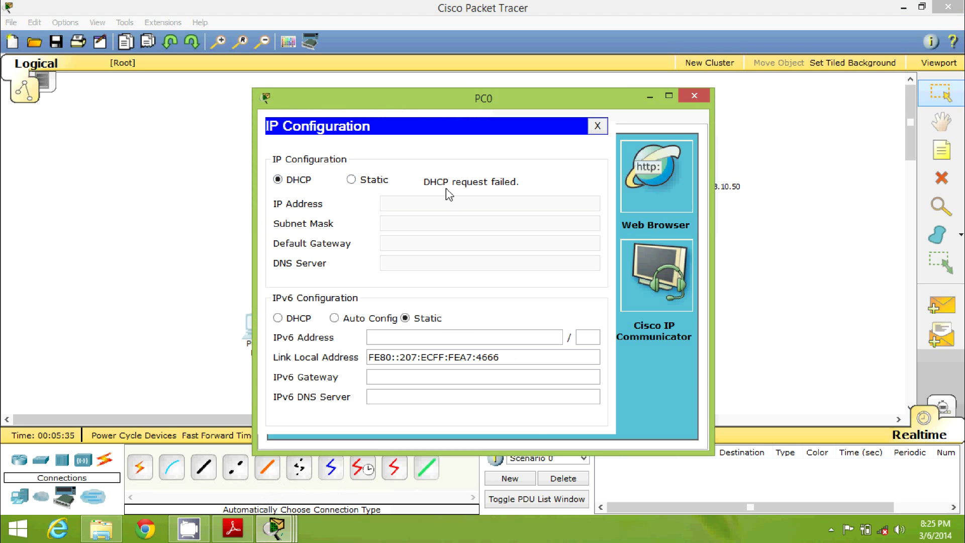
pyautogui.click(374, 183)
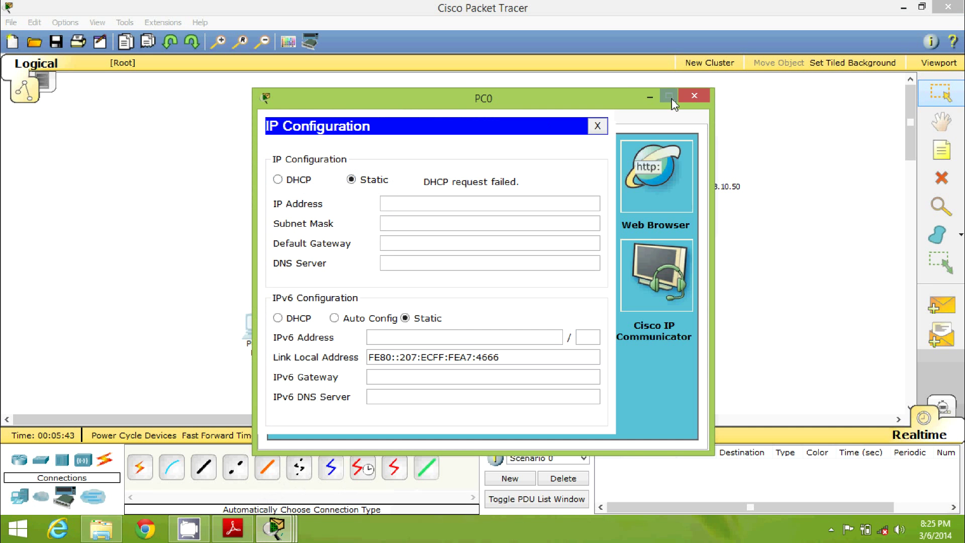
pyautogui.click(694, 95)
# - Open Router0's command line and exit the interface, global configuration and privileged modes back to the user prompt
pyautogui.click(355, 142)
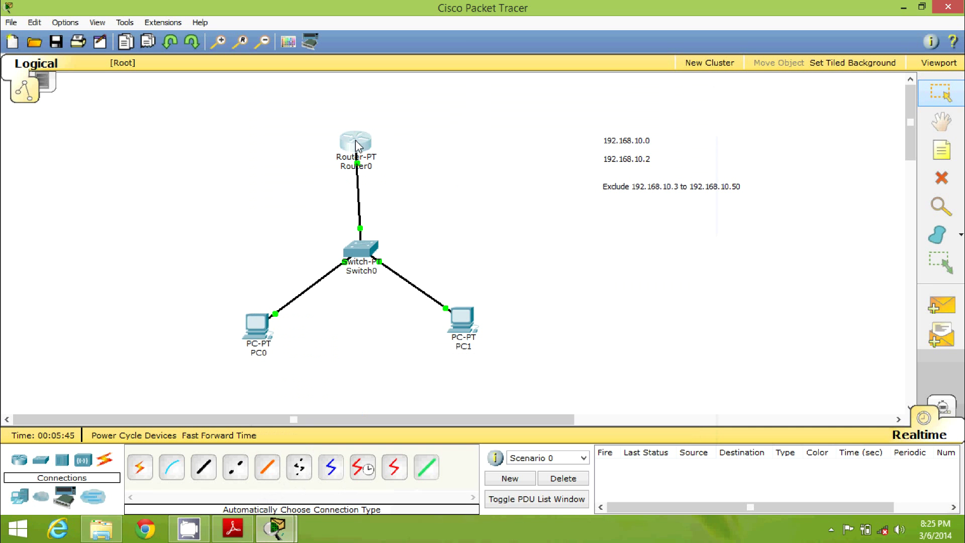
pyautogui.click(367, 118)
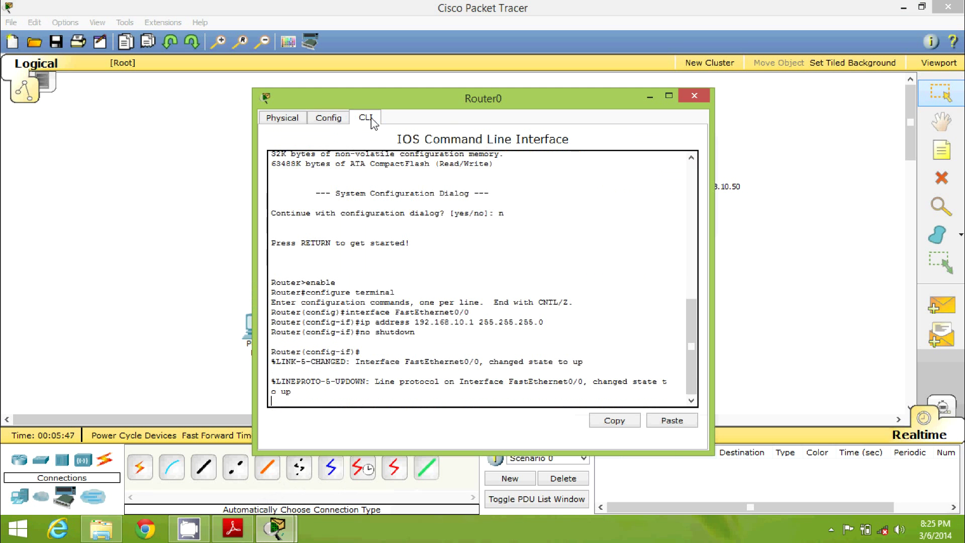
pyautogui.press('Return')
pyautogui.press('Return')
pyautogui.press('Return')
pyautogui.press('Return')
pyautogui.press('Return')
pyautogui.write('exit')
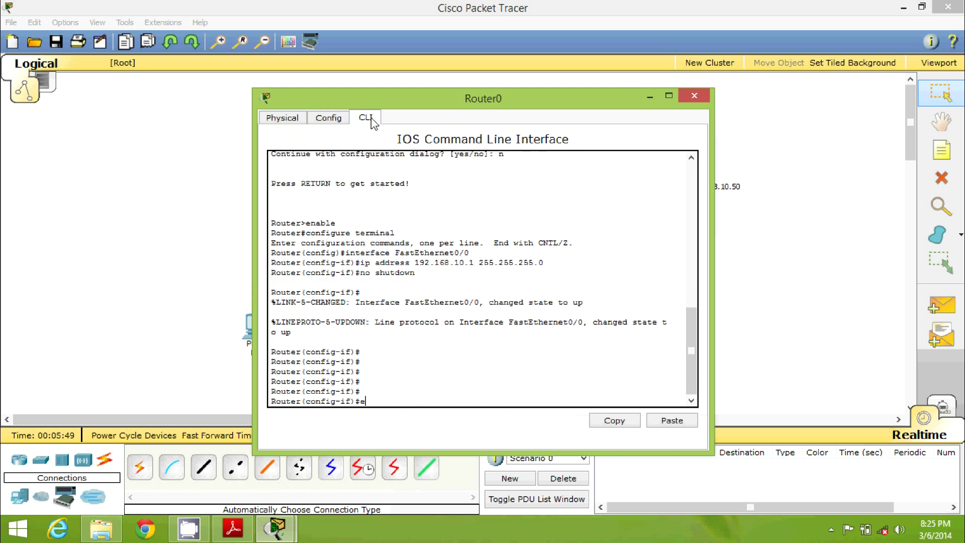
pyautogui.press('Return')
pyautogui.write('exit')
pyautogui.press('Return')
pyautogui.write('exit')
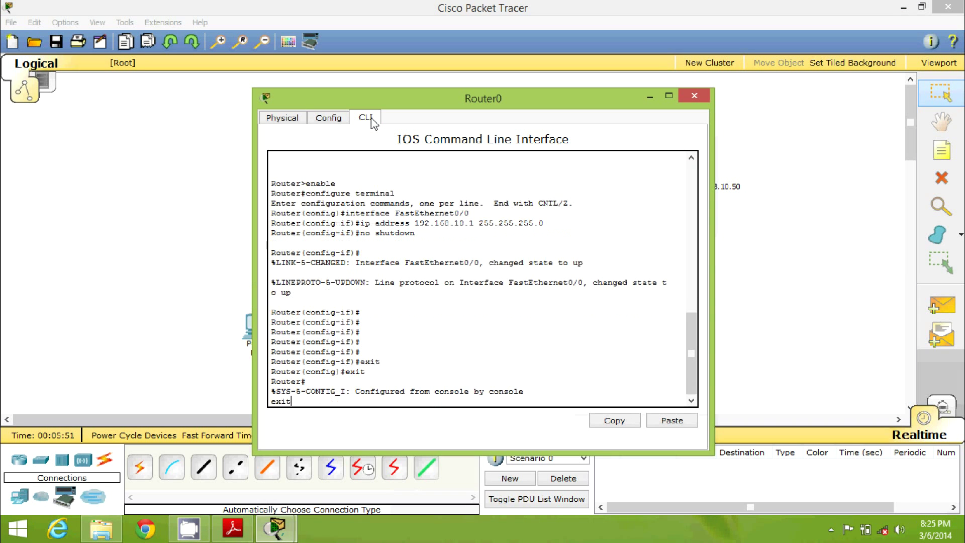
pyautogui.press('Return')
pyautogui.press('Return')
pyautogui.press('Return')
pyautogui.press('Return')
pyautogui.press('Return')
pyautogui.press('Return')
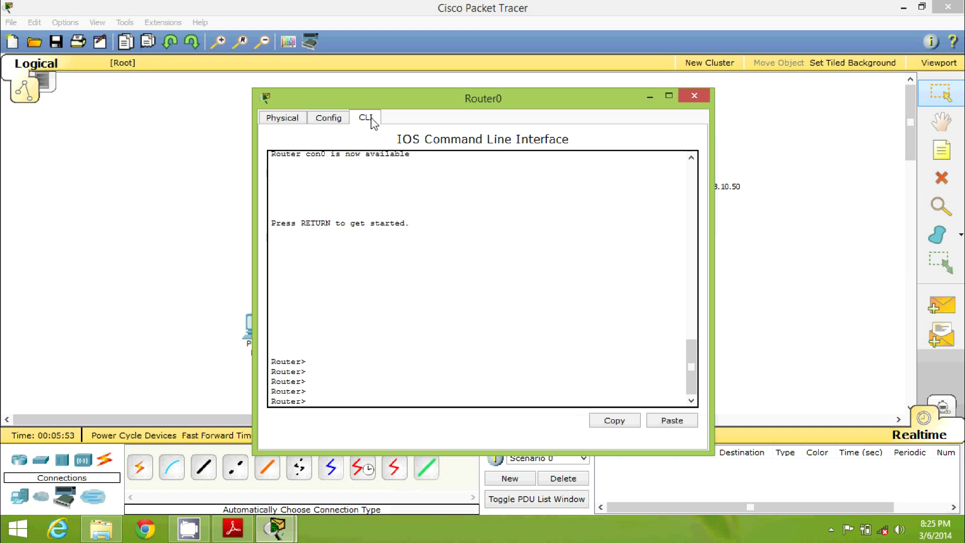
# - Enter privileged mode and global configuration mode on Router0, and create a DHCP pool named with a person's first name
pyautogui.write('en')
pyautogui.press('Return')
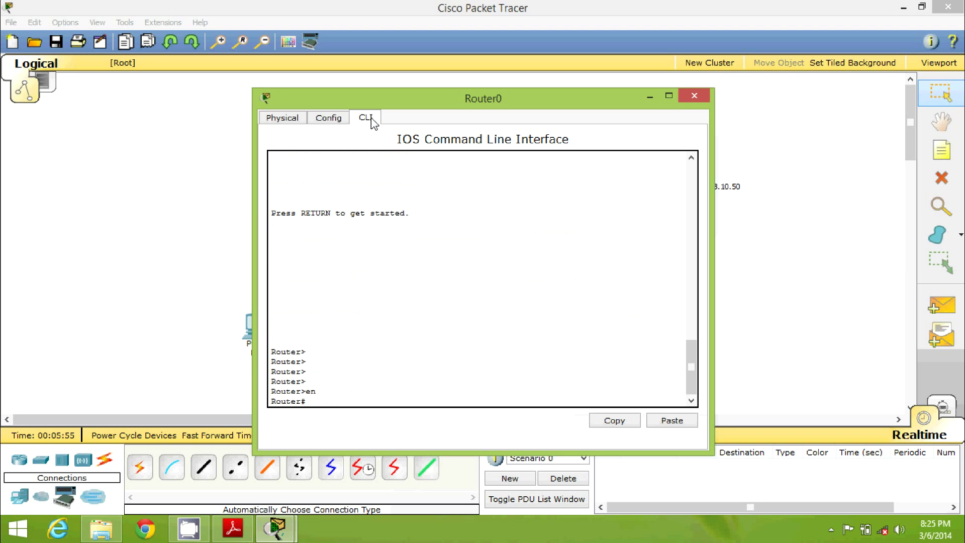
pyautogui.write('conf t')
pyautogui.press('Return')
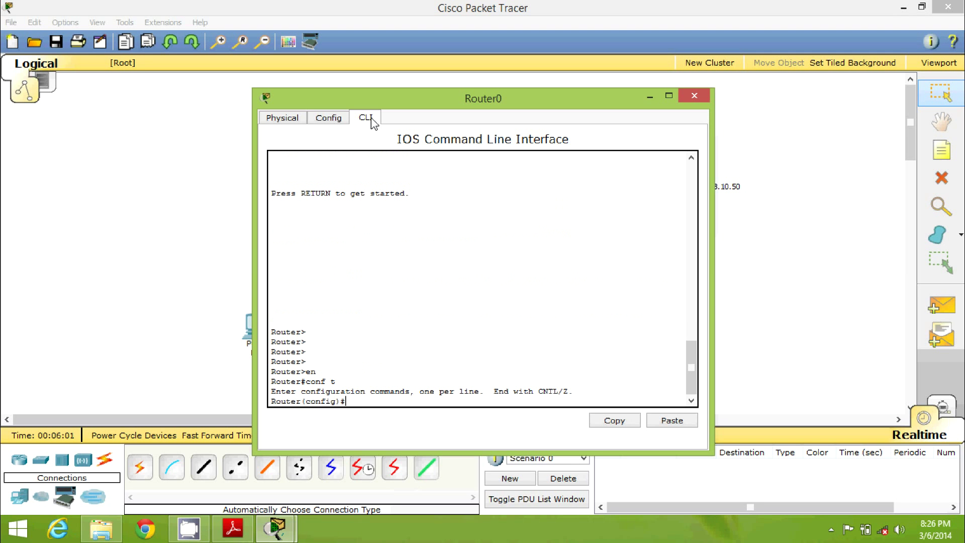
pyautogui.write('ip dhcp pool navin')
pyautogui.press('Return')
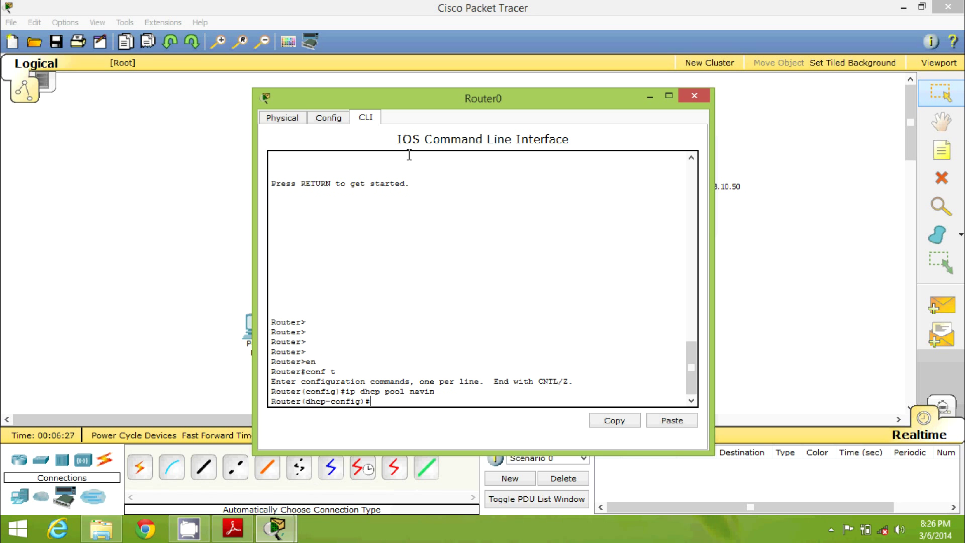
# - Set the DHCP pool's network to 192.168.10.0 with subnet mask 255.255.255.0
pyautogui.moveTo(340, 401); pyautogui.dragTo(310, 401)
pyautogui.click(383, 401)
pyautogui.write('network 192.168.10.0 255')
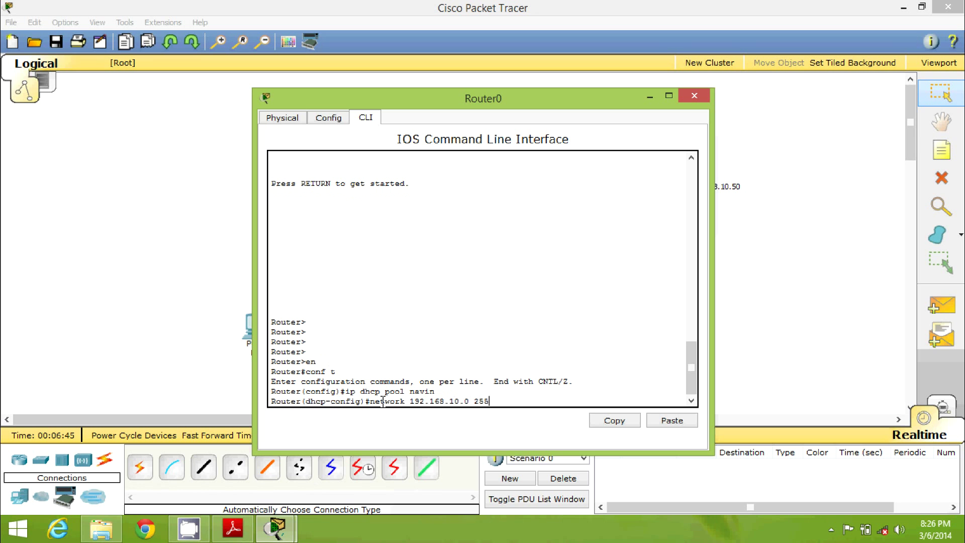
pyautogui.write('.255.255.0')
pyautogui.moveTo(411, 401); pyautogui.dragTo(424, 401)
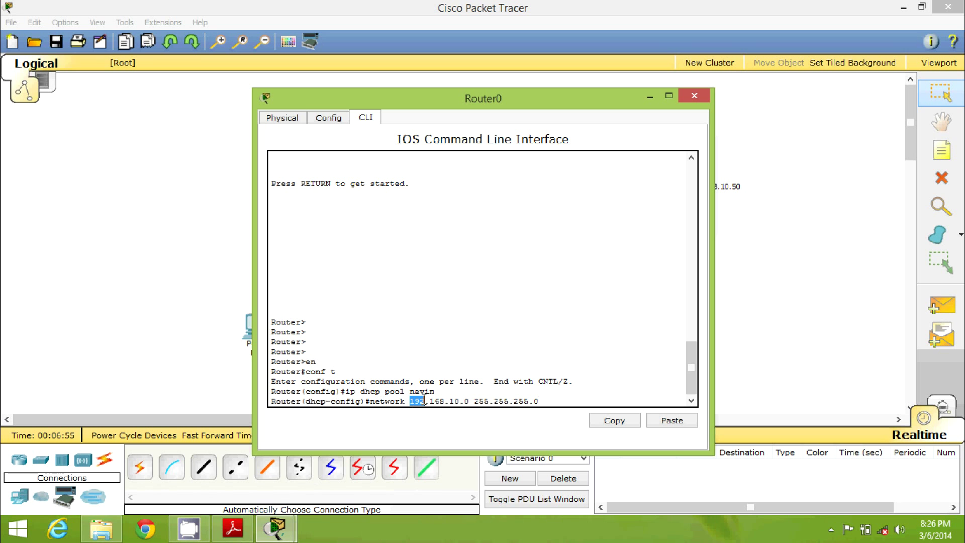
pyautogui.click(563, 402)
pyautogui.press('Return')
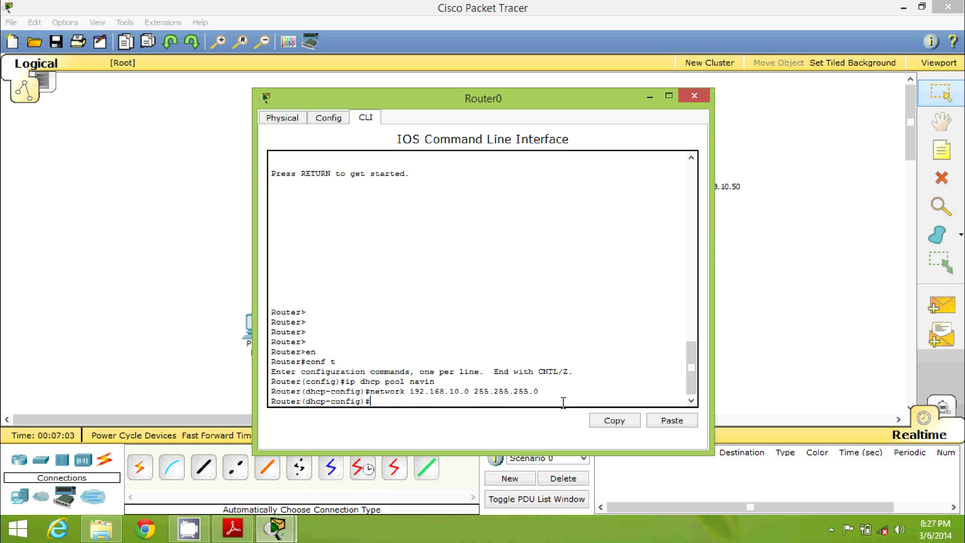
# - Set the DHCP pool's default router to 192.168.10.1
pyautogui.write('default-')
pyautogui.press('Tab')
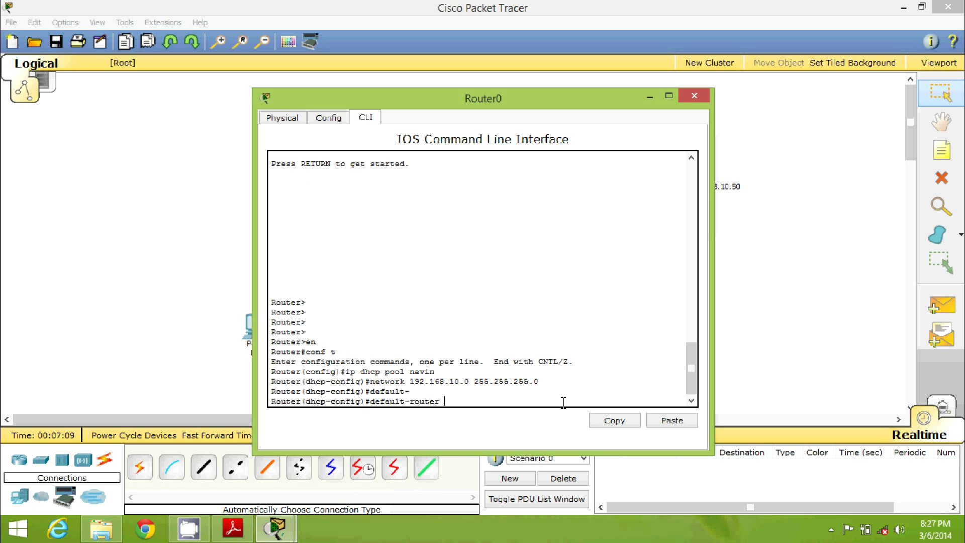
pyautogui.write('192.168.10.1')
pyautogui.press('Return')
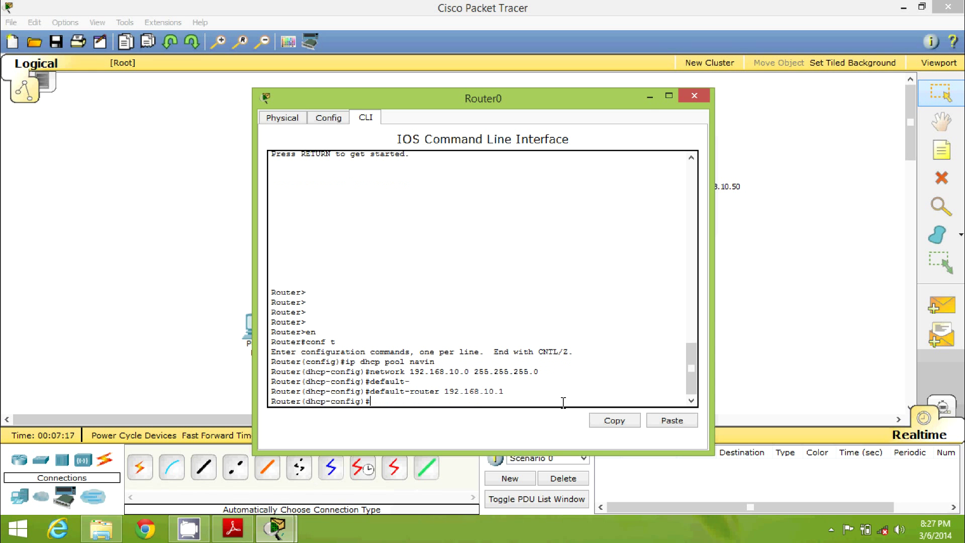
# - Minimize the Router0 window and place a note reading 221.123.31.5 below the exclusion note
pyautogui.click(650, 96)
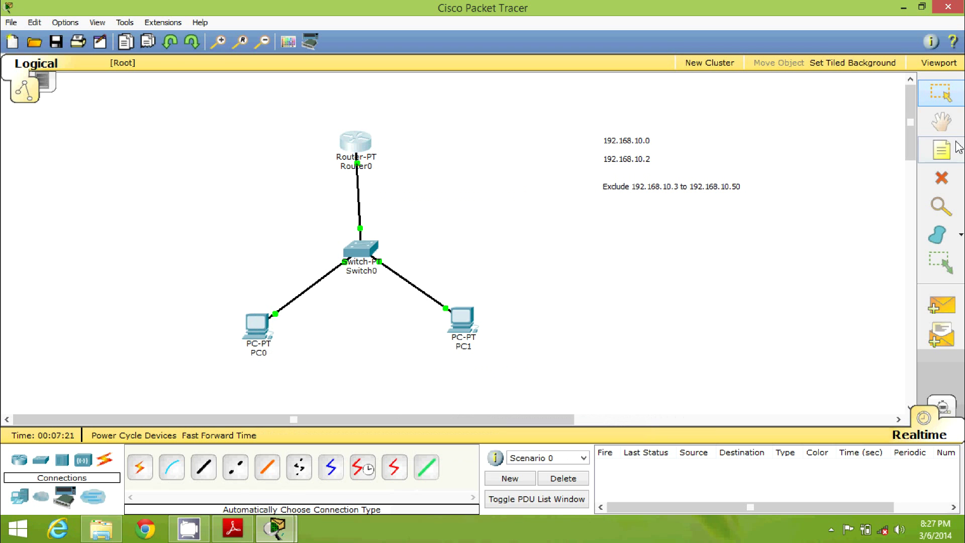
pyautogui.click(941, 150)
pyautogui.click(616, 259)
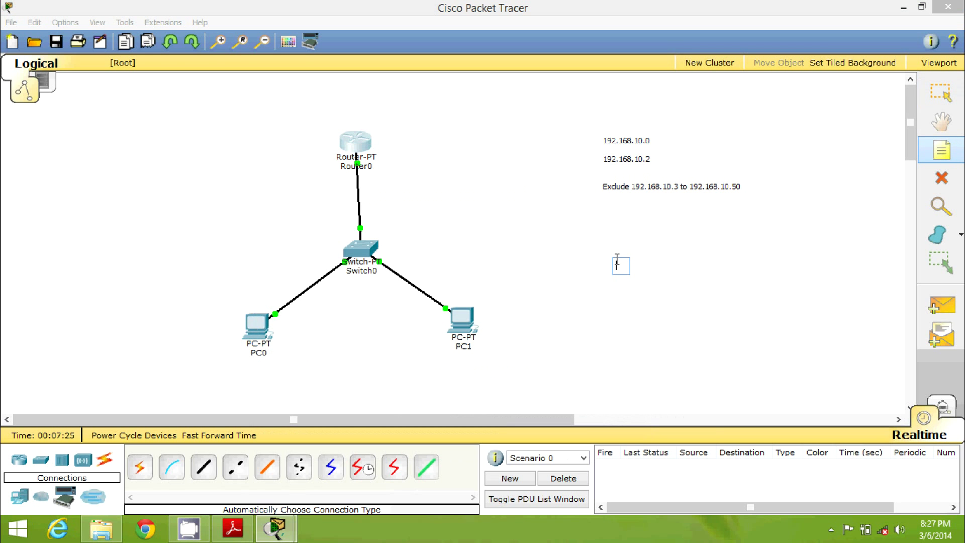
pyautogui.write('19')
pyautogui.press('BackSpace')
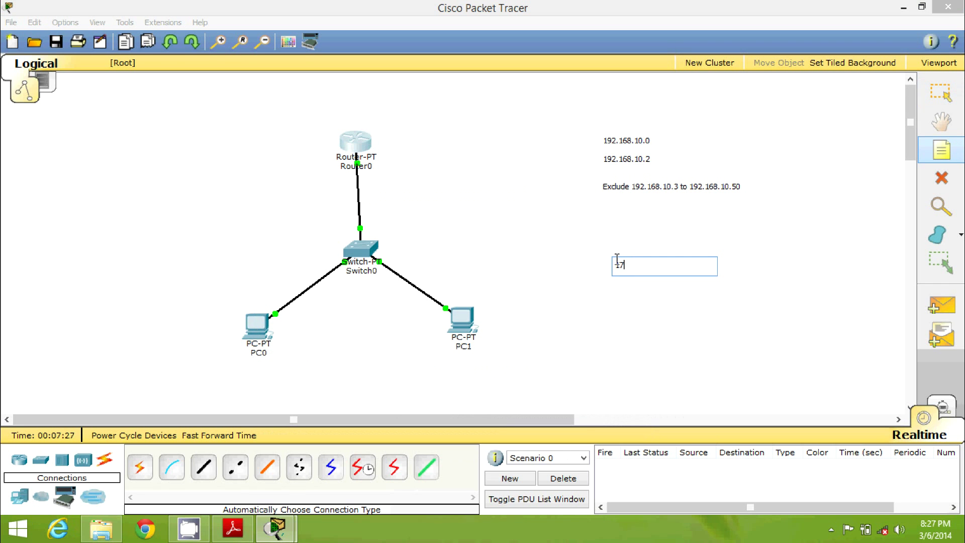
pyautogui.press('BackSpace')
pyautogui.write('221.123.31.5')
pyautogui.moveTo(678, 270); pyautogui.dragTo(599, 258)
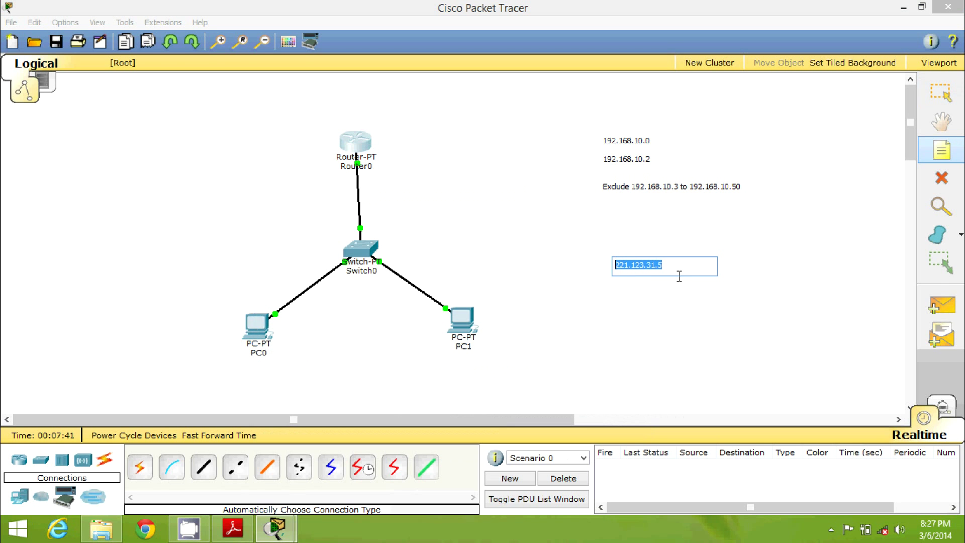
pyautogui.click(666, 303)
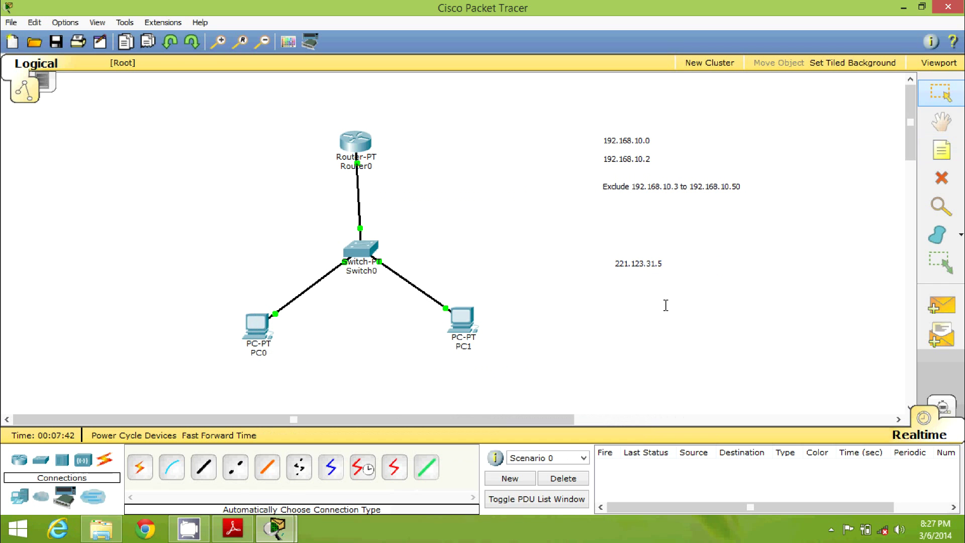
# - Add the label "DNS Server -" before the address in the 221.123.31.5 note
pyautogui.doubleClick(622, 270)
pyautogui.write('DNS ')
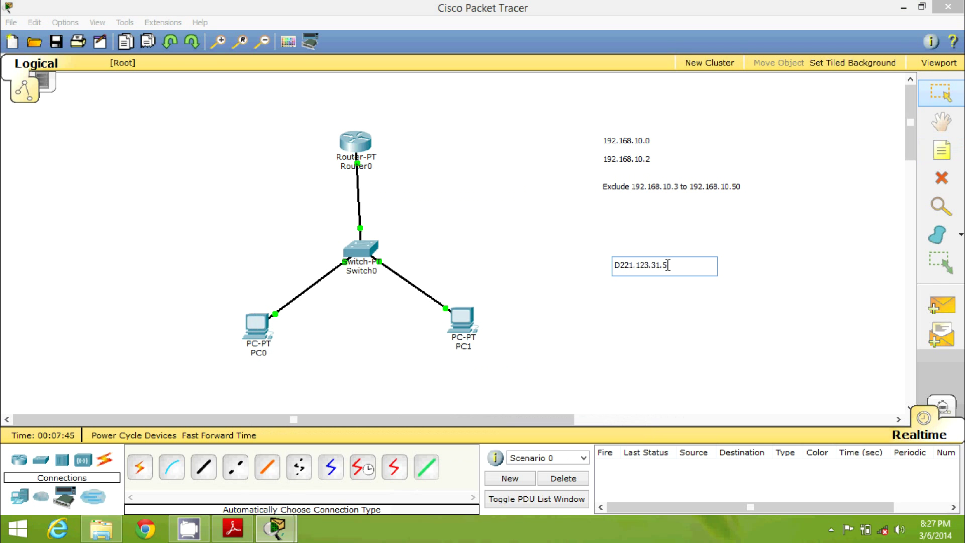
pyautogui.write('Server -')
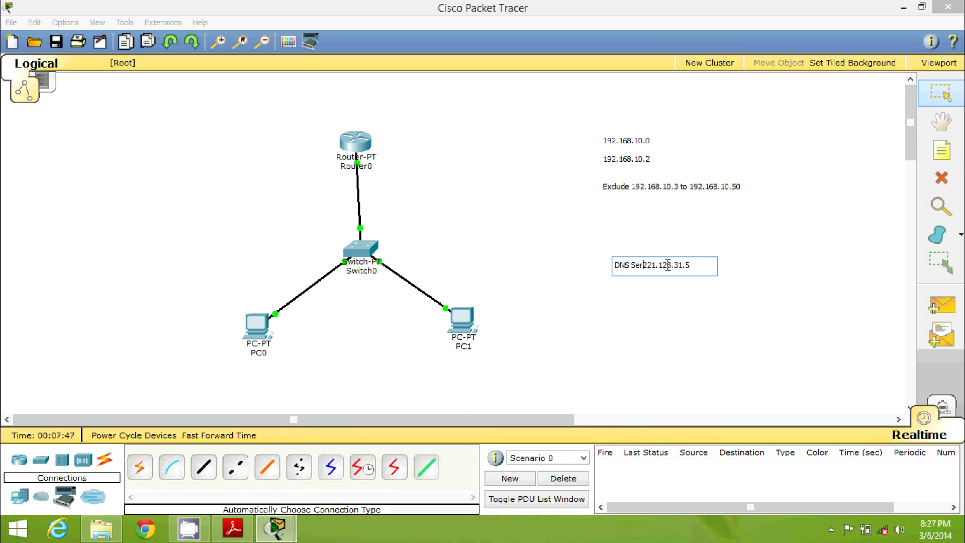
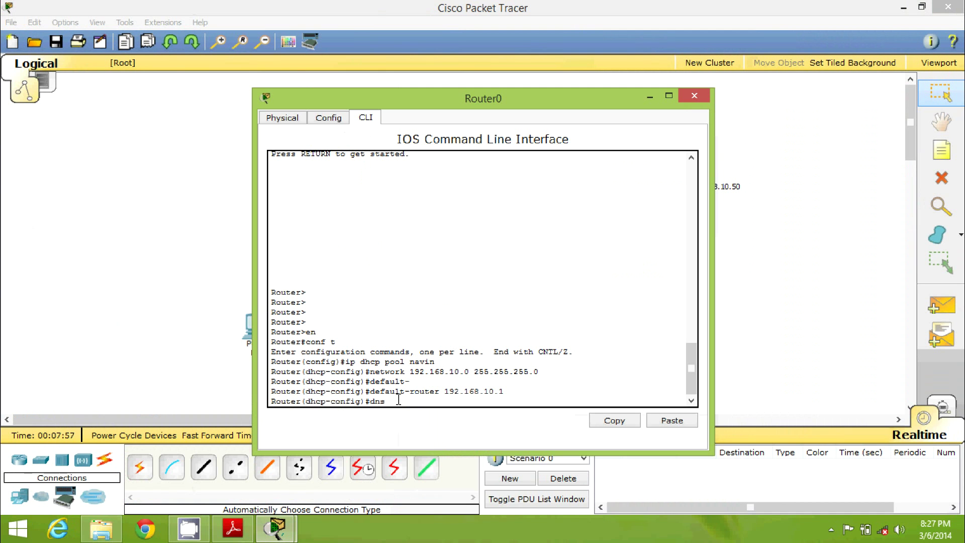
# - Set the DHCP pool's DNS server to 221.123.31.5 with the topology notes uncovered, and leave the pool configuration mode
pyautogui.write('s-server')
pyautogui.moveTo(430, 101); pyautogui.dragTo(276, 89)
pyautogui.write('221')
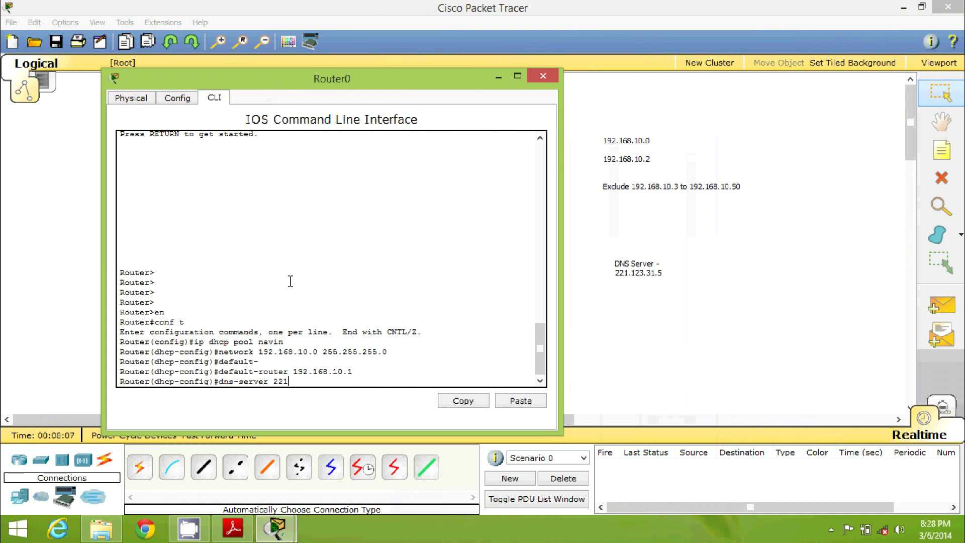
pyautogui.write('.123.31.5')
pyautogui.press('Return')
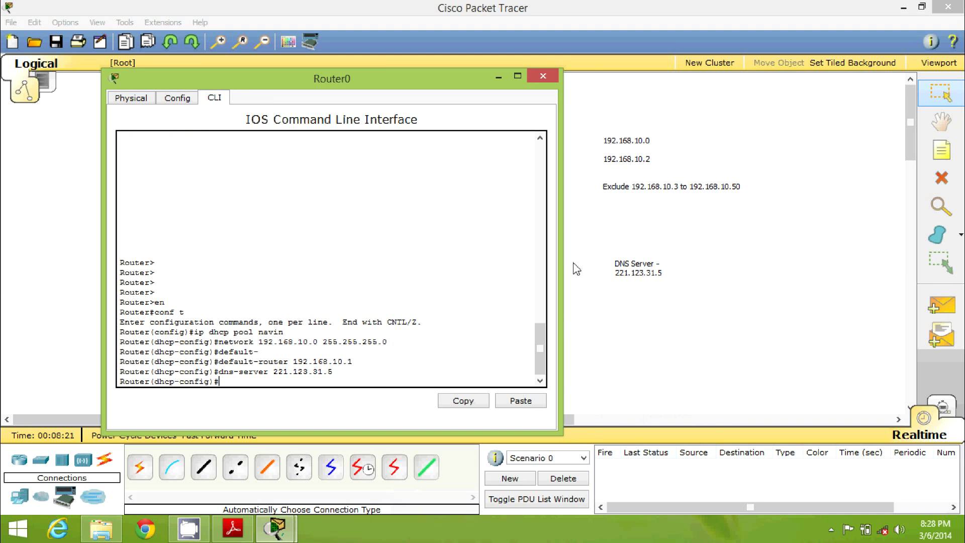
pyautogui.write('exit')
pyautogui.press('Return')
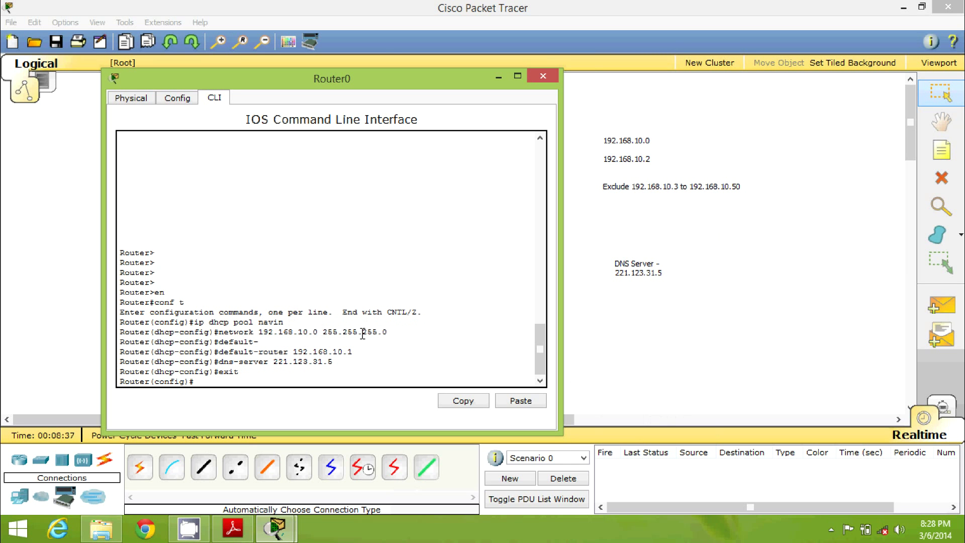
# - Exclude the address 192.168.10.1 from DHCP assignment in the router's global configuration
pyautogui.moveTo(298, 332); pyautogui.dragTo(319, 332)
pyautogui.click(276, 379)
pyautogui.write('ip dhcp excluded')
pyautogui.press('BackSpace')
pyautogui.press('BackSpace')
pyautogui.press('BackSpace')
pyautogui.write('ded')
pyautogui.press('Tab')
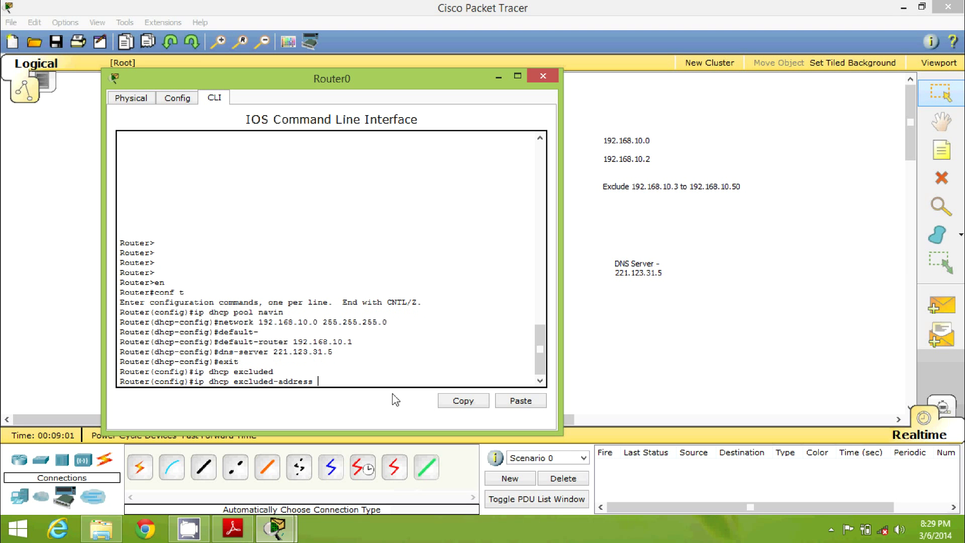
pyautogui.write('192.168.10.1')
pyautogui.moveTo(378, 382); pyautogui.dragTo(318, 382)
pyautogui.click(383, 382)
pyautogui.press('Return')
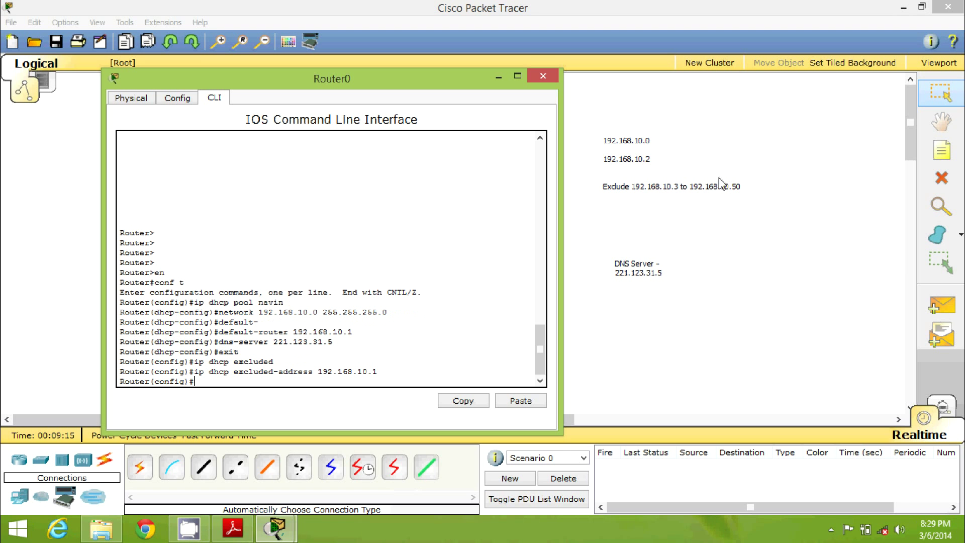
# - Compose, without running it, a DHCP excluded-address command for the range 192.168.10.3 to 192.168.10.50
pyautogui.write('ip dhcp excluded-ad')
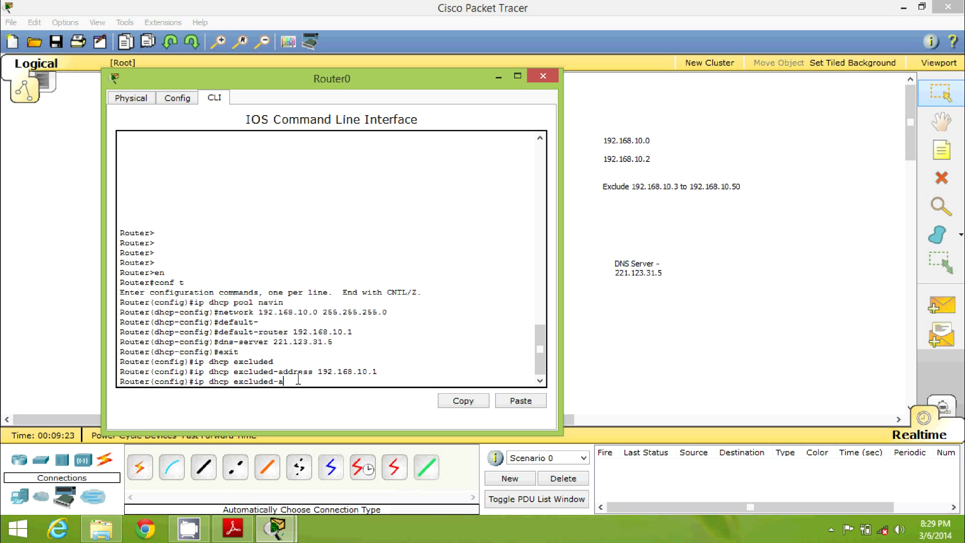
pyautogui.press('Tab')
pyautogui.write('1')
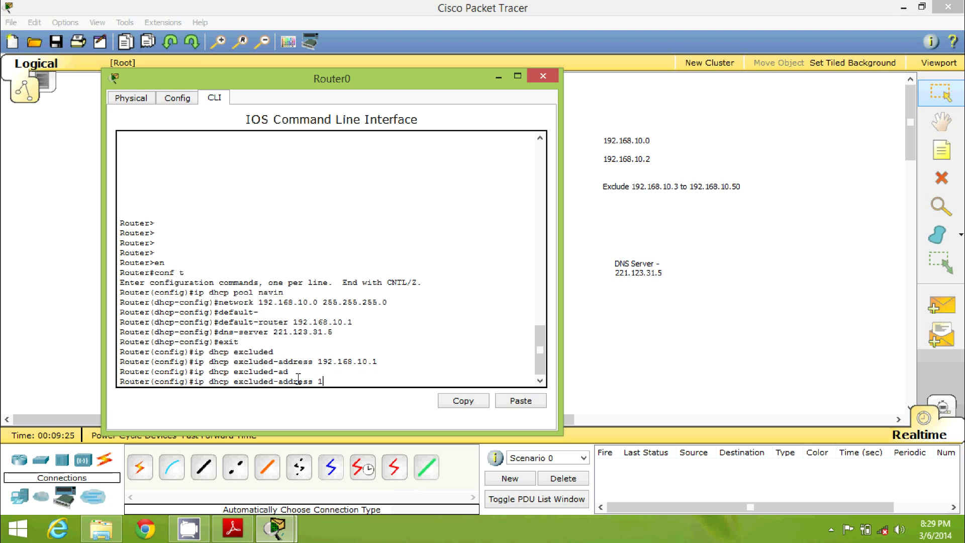
pyautogui.write('92.168.10.3 192.168.10.50')
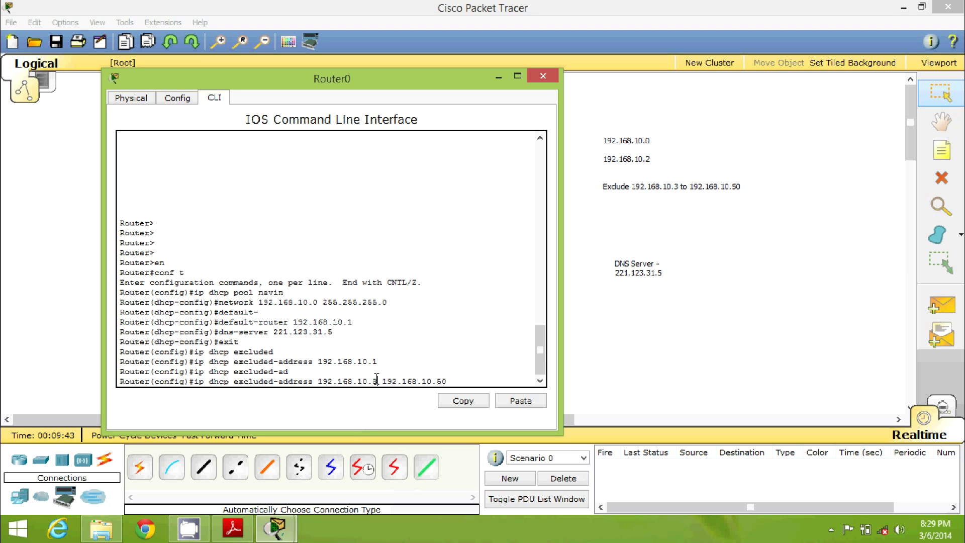
# - Change the pending exclusion's start address to 192.168.10.4, keep 192.168.10.50 as its end, and run the command
pyautogui.press('Left')
pyautogui.press('BackSpace')
pyautogui.write('4')
pyautogui.press('BackSpace')
pyautogui.press('BackSpace')
pyautogui.write('50')
pyautogui.press('Left')
pyautogui.press('Left')
pyautogui.press('Left')
pyautogui.press('Left')
pyautogui.press('Left')
pyautogui.press('Left')
pyautogui.press('Left')
pyautogui.press('Left')
pyautogui.press('Left')
pyautogui.press('Left')
pyautogui.press('Left')
pyautogui.press('Left')
pyautogui.press('Left')
pyautogui.press('Left')
pyautogui.press('BackSpace')
pyautogui.write('4')
pyautogui.press('Return')
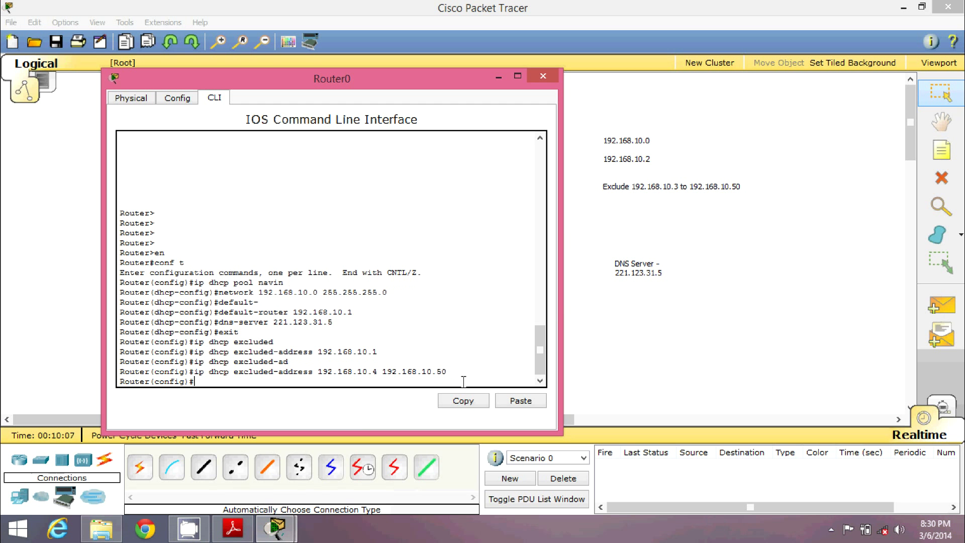
# - Leave global configuration mode and close the Router0 window
pyautogui.write('exit')
pyautogui.press('Return')
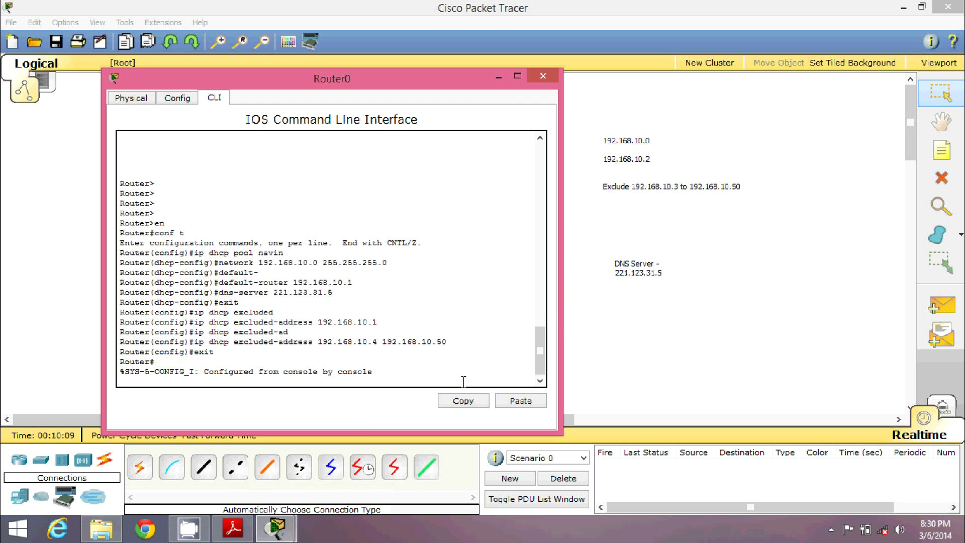
pyautogui.press('Return')
pyautogui.press('Return')
pyautogui.press('Return')
pyautogui.press('Return')
pyautogui.press('Return')
pyautogui.press('Return')
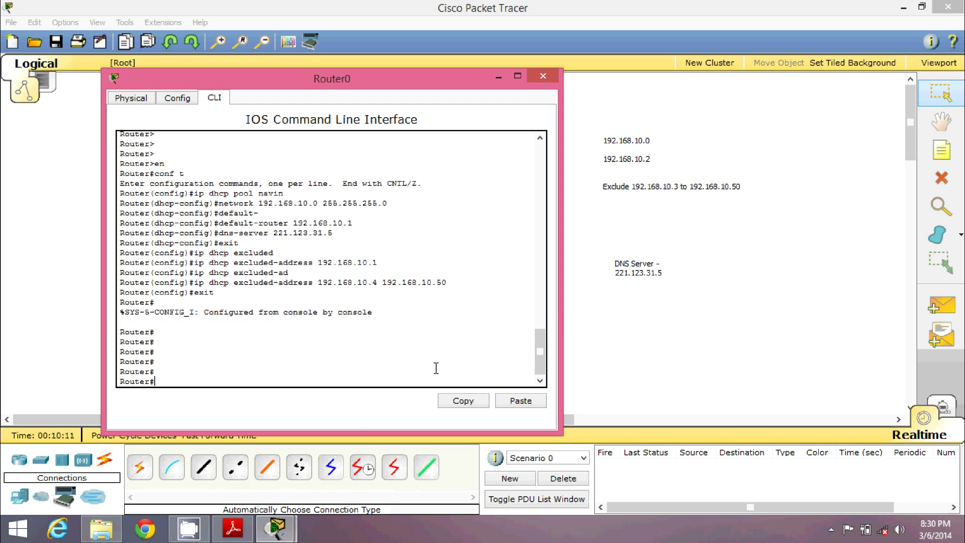
pyautogui.click(543, 76)
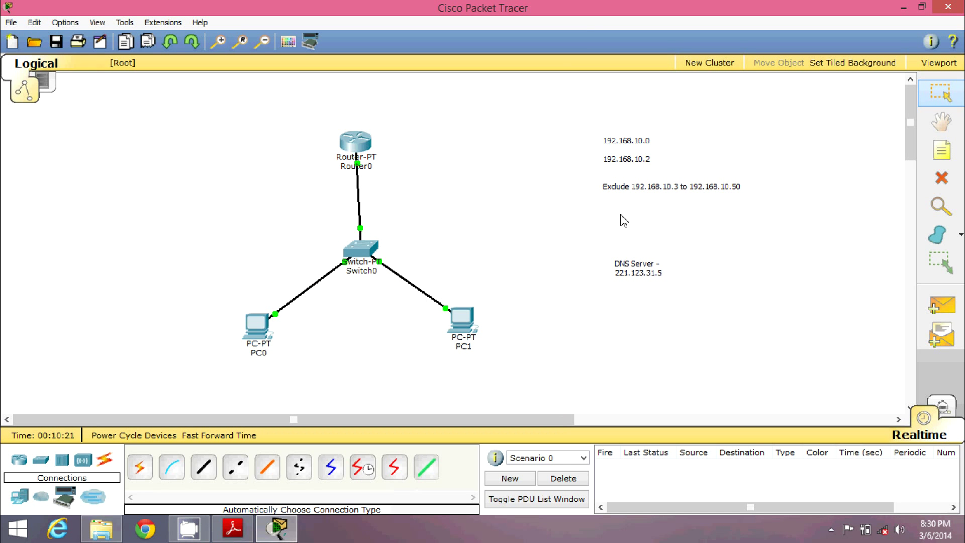
# - Edit the exclusion note in the workspace so its range starts at 192.168.10.4
pyautogui.doubleClick(679, 188)
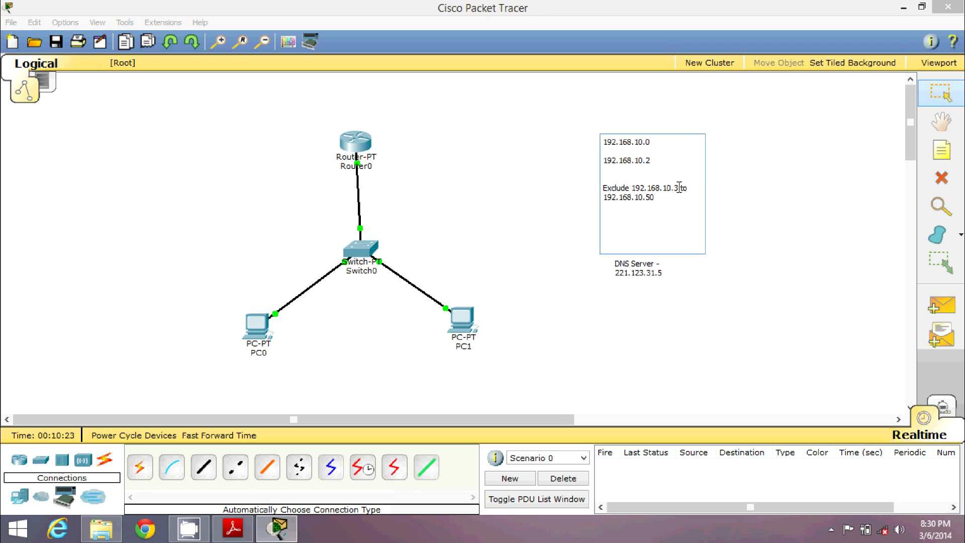
pyautogui.press('BackSpace')
pyautogui.write('4')
pyautogui.click(773, 204)
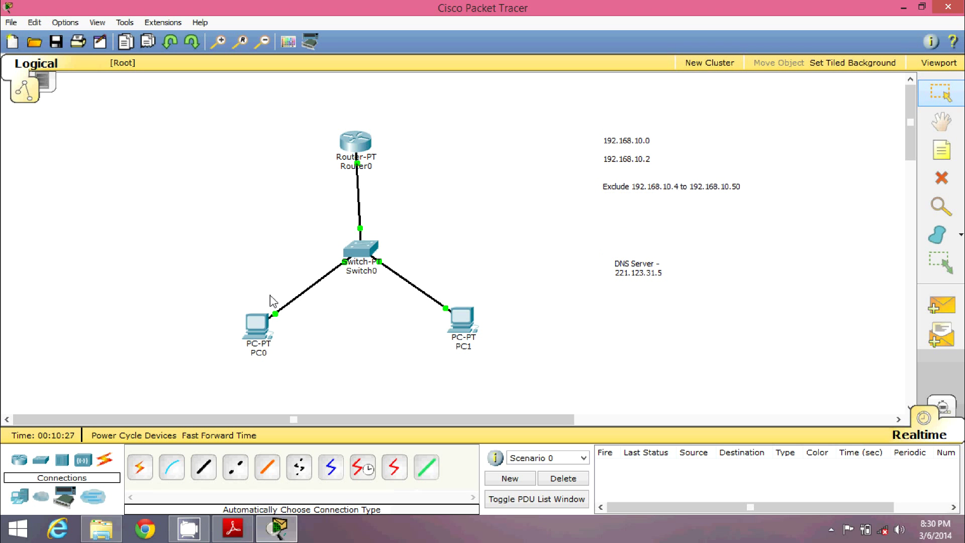
# - Switch PC0's IPv4 configuration to DHCP and close its window once the request completes
pyautogui.click(271, 327)
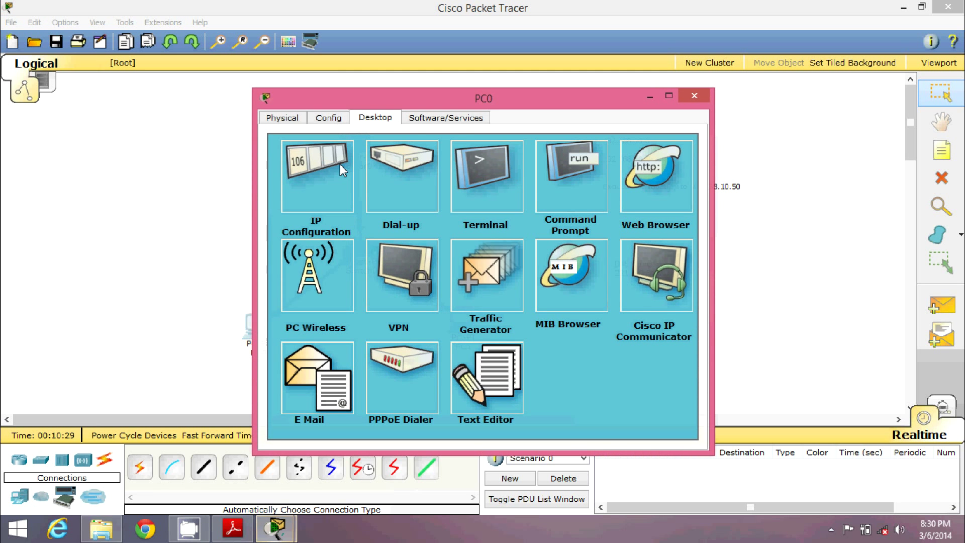
pyautogui.click(319, 178)
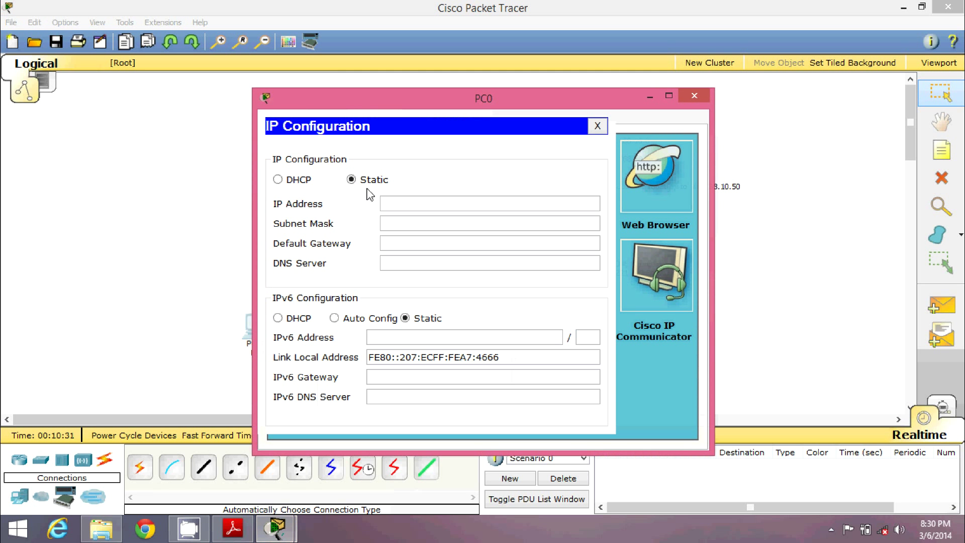
pyautogui.click(301, 182)
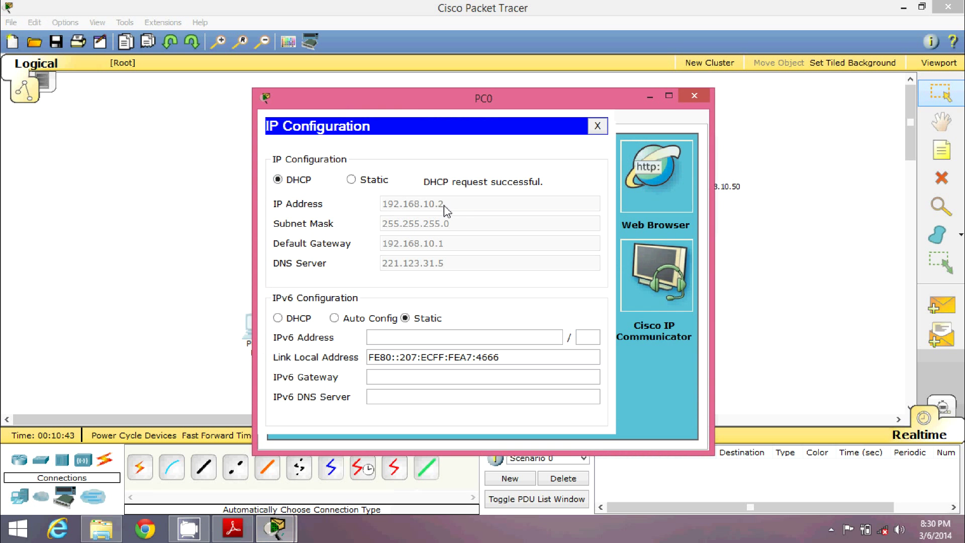
pyautogui.click(687, 95)
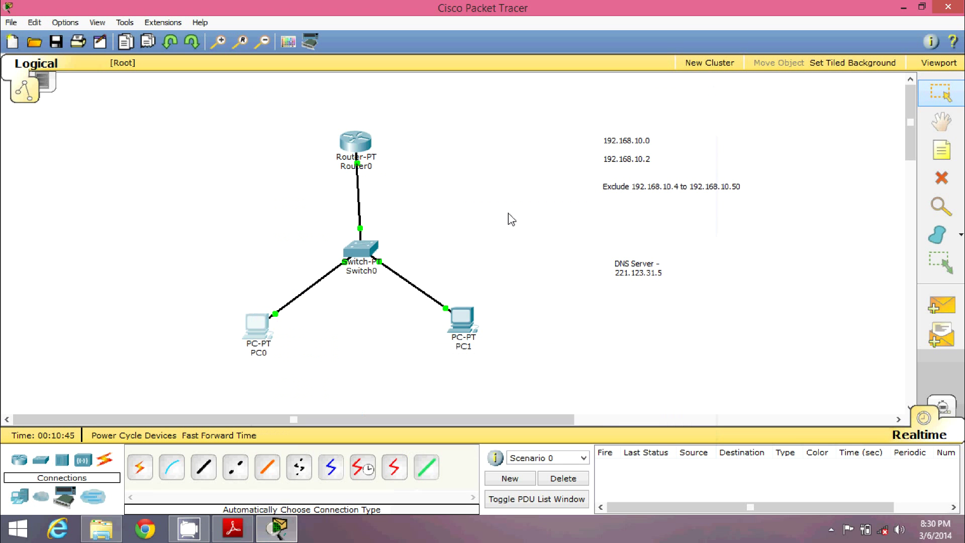
# - Switch PC1's IPv4 configuration to DHCP and close its window once the request completes
pyautogui.doubleClick(461, 318)
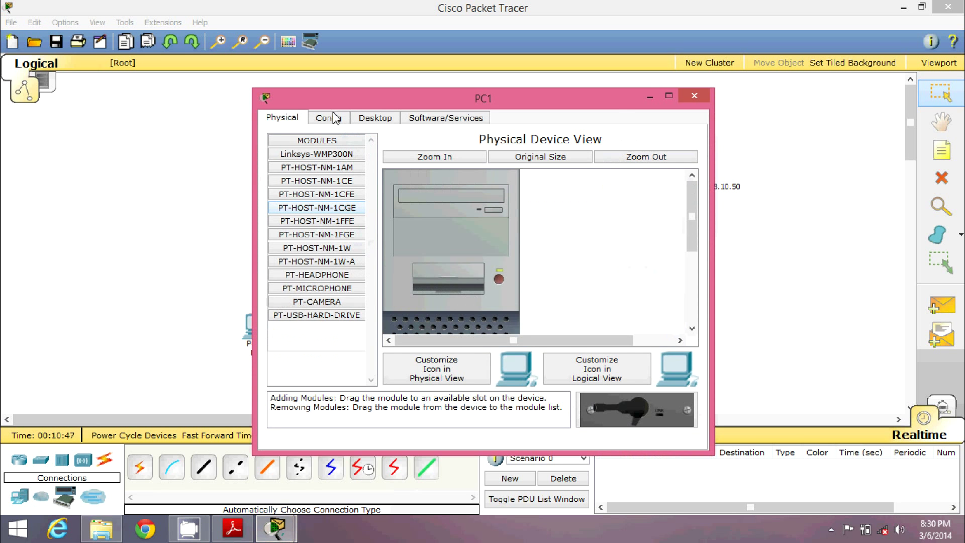
pyautogui.click(336, 118)
pyautogui.click(368, 121)
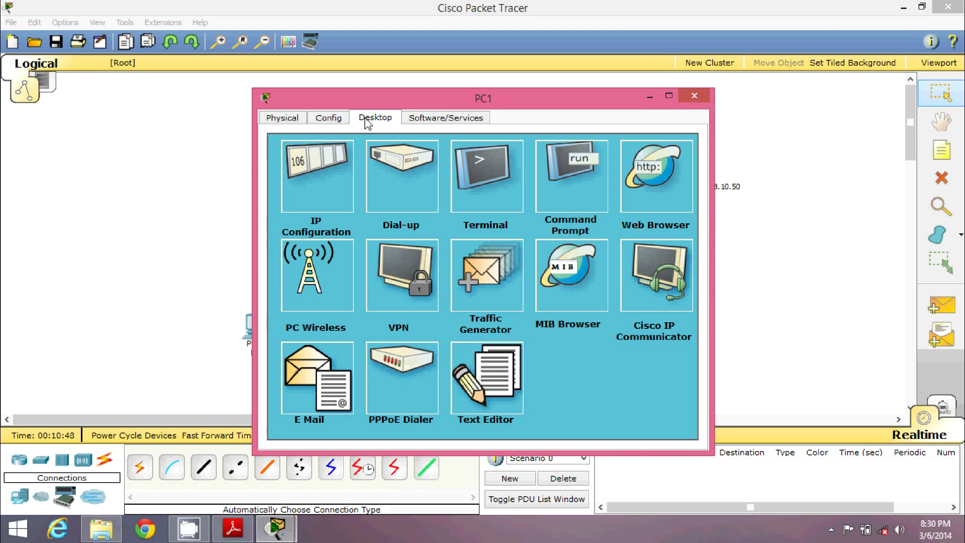
pyautogui.click(318, 170)
pyautogui.click(303, 181)
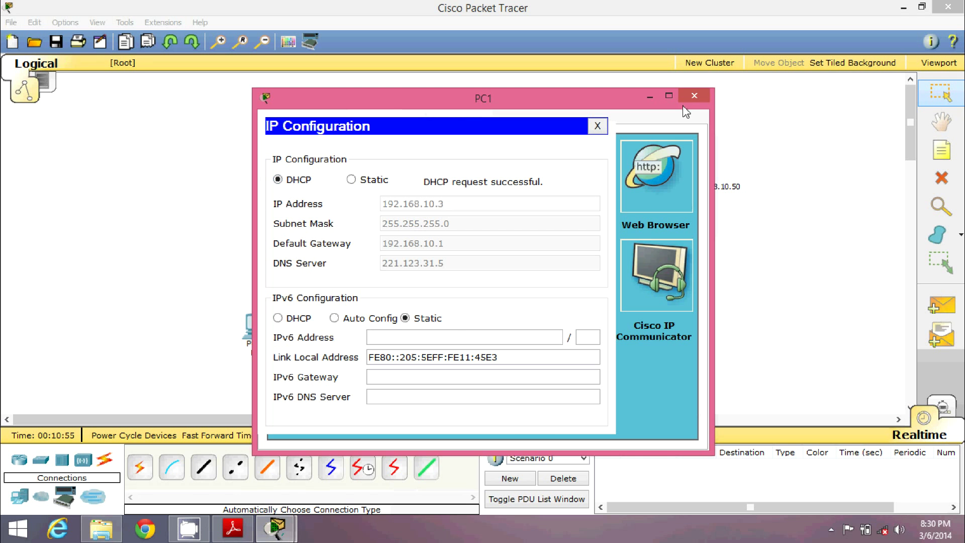
pyautogui.click(694, 95)
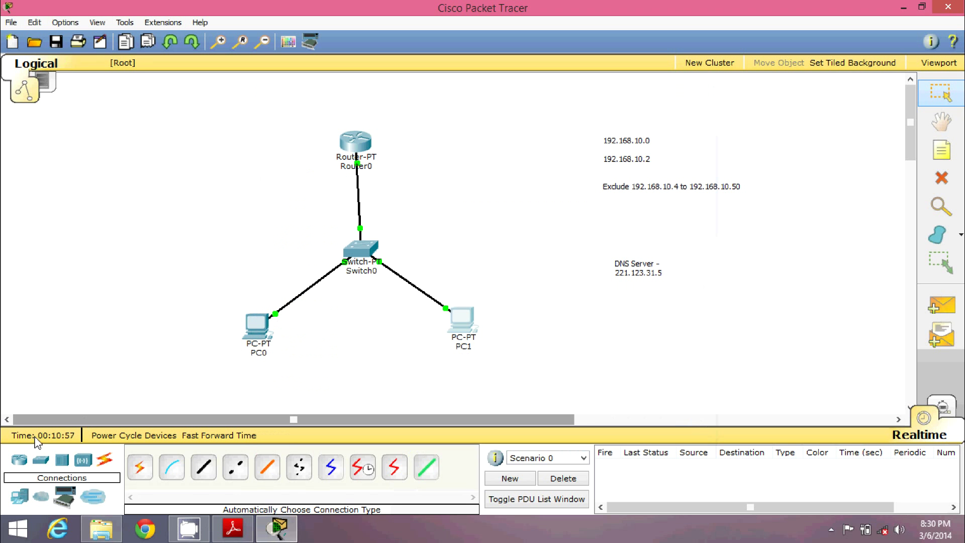
# - Add a third generic PC below Switch0 and link it to the switch with an automatically chosen connection
pyautogui.click(20, 496)
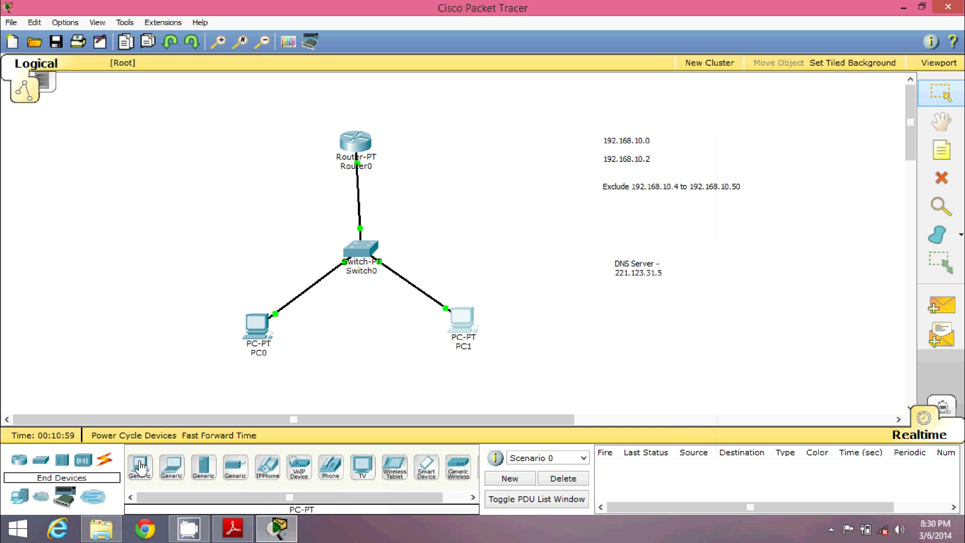
pyautogui.click(141, 468)
pyautogui.click(352, 372)
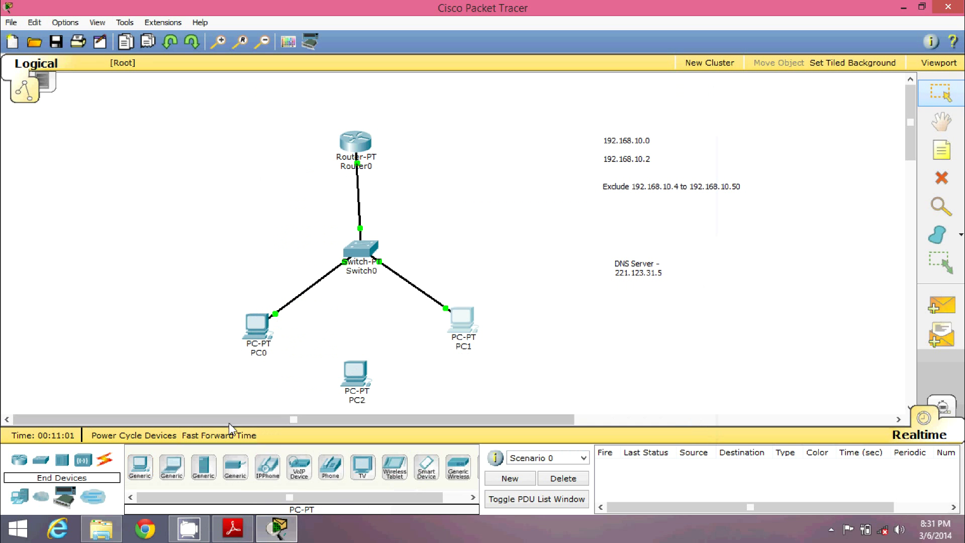
pyautogui.click(105, 462)
pyautogui.click(140, 467)
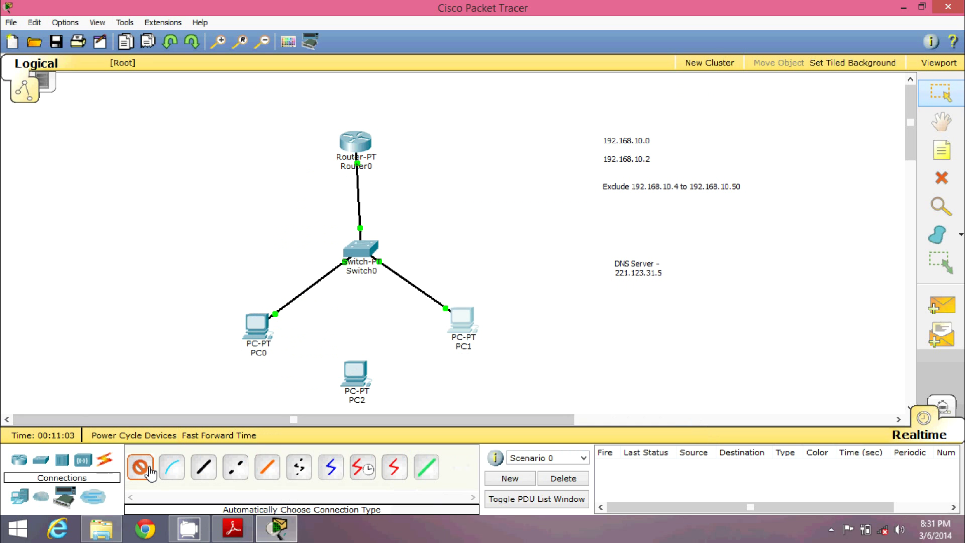
pyautogui.click(352, 375)
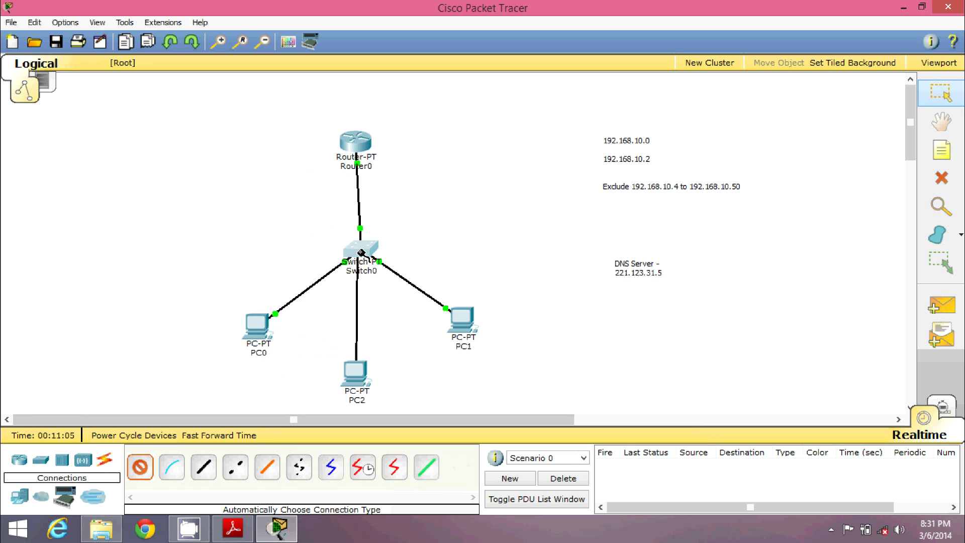
pyautogui.click(359, 251)
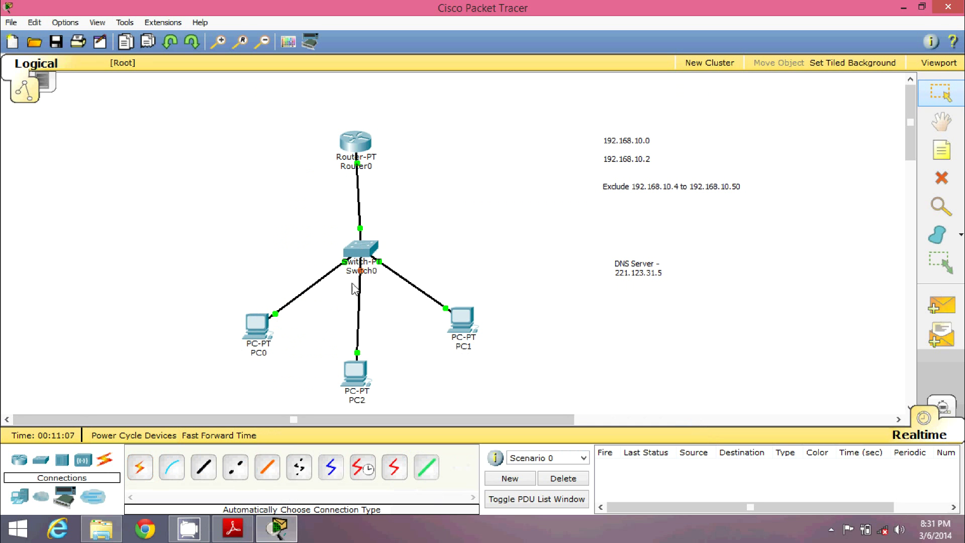
# - Review the FastEthernet0/0 addressing commands in Router0's command-line history
pyautogui.click(353, 146)
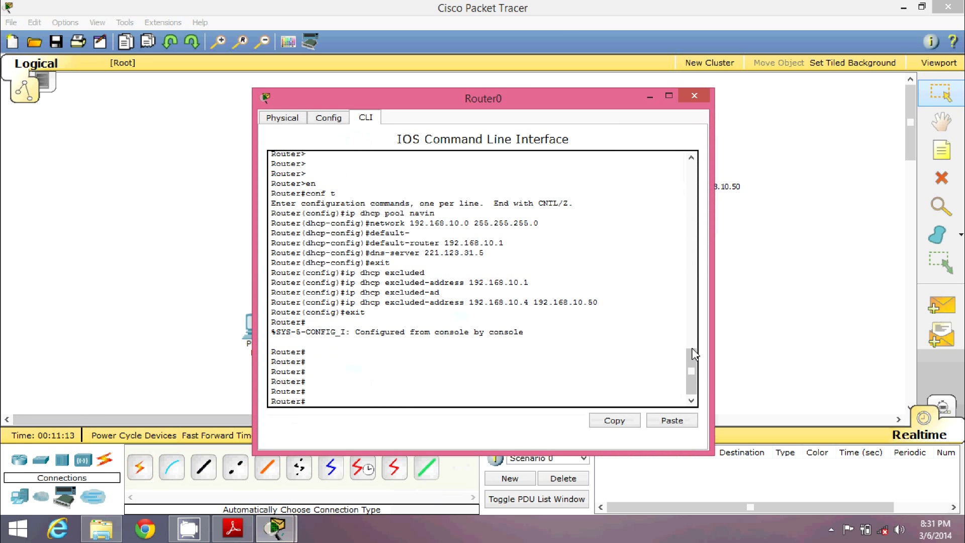
pyautogui.moveTo(691, 364); pyautogui.dragTo(692, 230)
pyautogui.moveTo(691, 214); pyautogui.dragTo(693, 264)
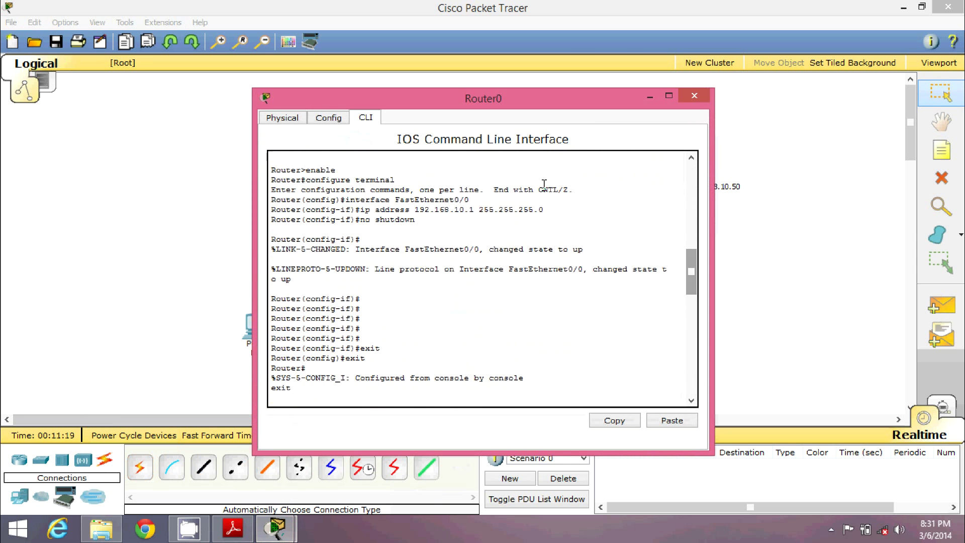
pyautogui.doubleClick(353, 169)
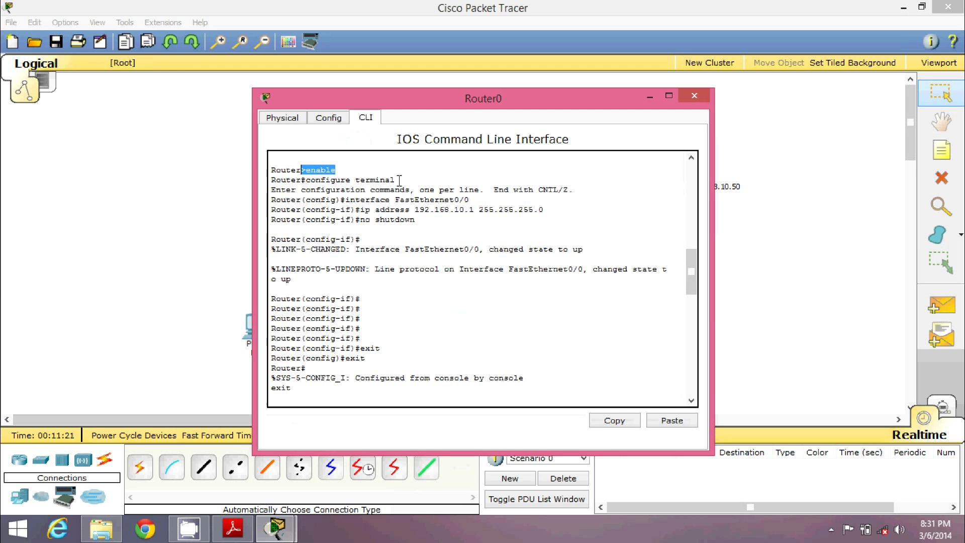
pyautogui.moveTo(692, 285); pyautogui.dragTo(699, 372)
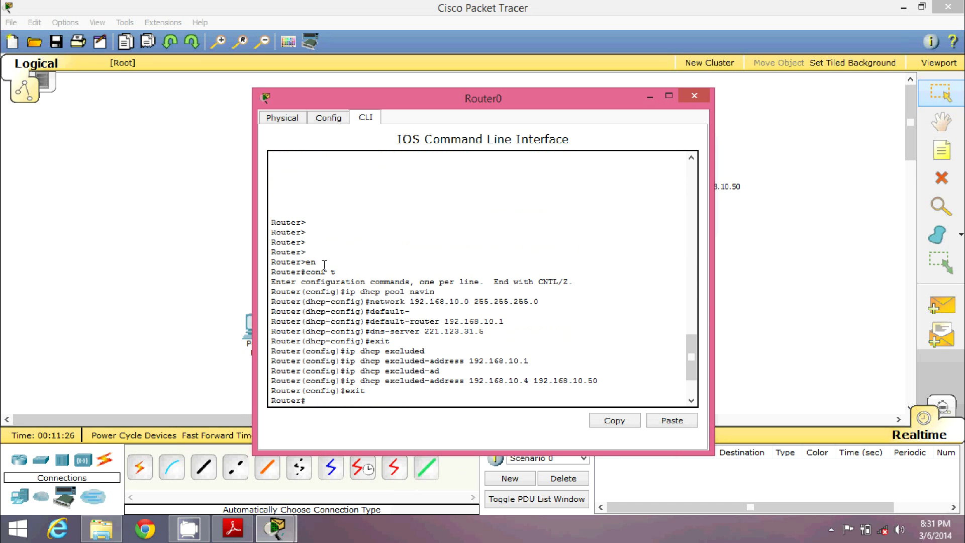
# - Review Router0's DHCP pool, default router, DNS server and excluded-address commands, then minimize its window
pyautogui.moveTo(318, 262); pyautogui.dragTo(306, 262)
pyautogui.moveTo(343, 273); pyautogui.dragTo(306, 272)
pyautogui.moveTo(436, 292); pyautogui.dragTo(346, 292)
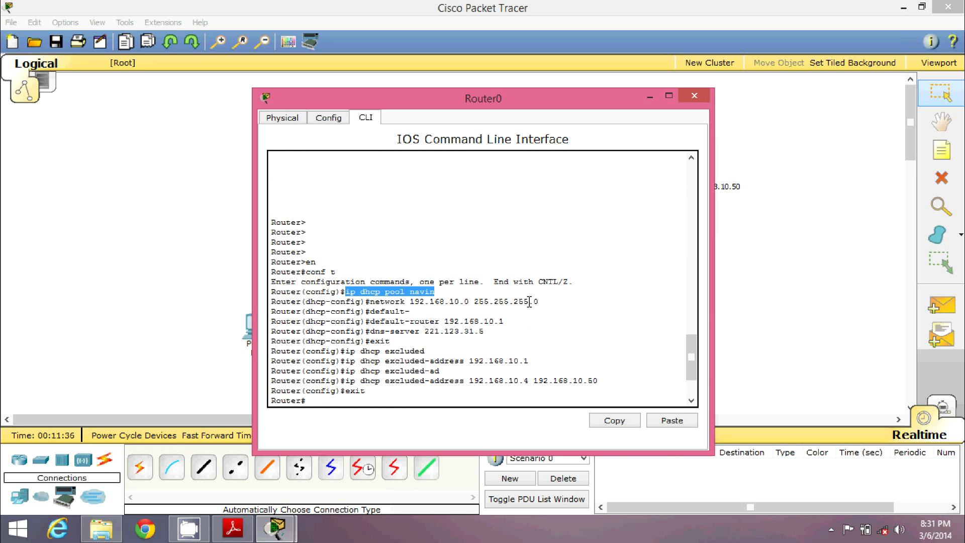
pyautogui.moveTo(549, 301); pyautogui.dragTo(371, 332)
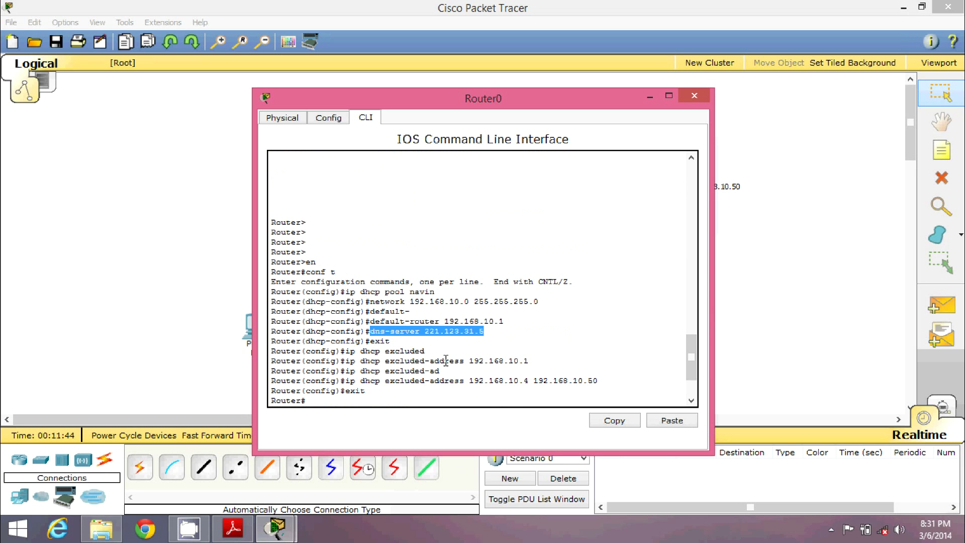
pyautogui.moveTo(425, 351); pyautogui.dragTo(529, 361)
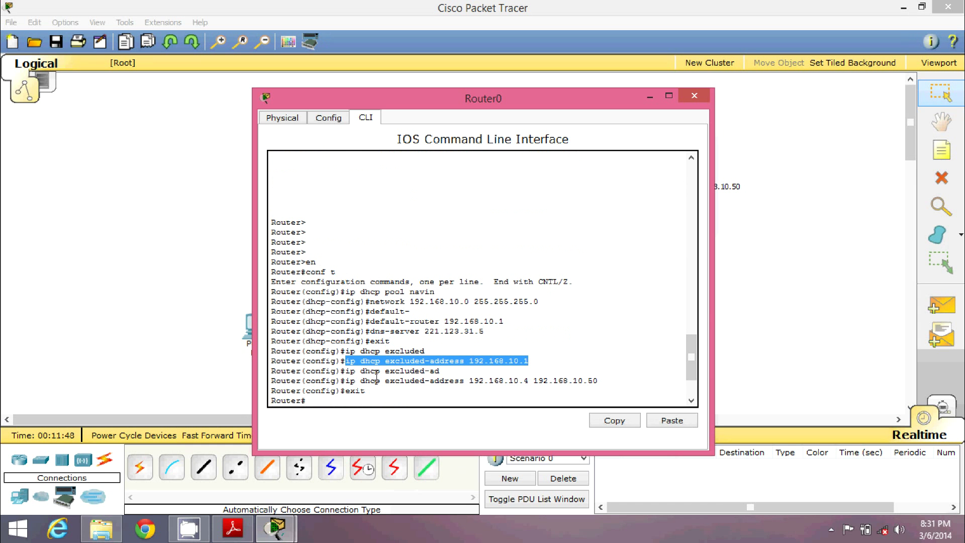
pyautogui.moveTo(345, 381); pyautogui.dragTo(624, 382)
pyautogui.press('Return')
pyautogui.press('Return')
pyautogui.press('Return')
pyautogui.press('Return')
pyautogui.press('Return')
pyautogui.press('Return')
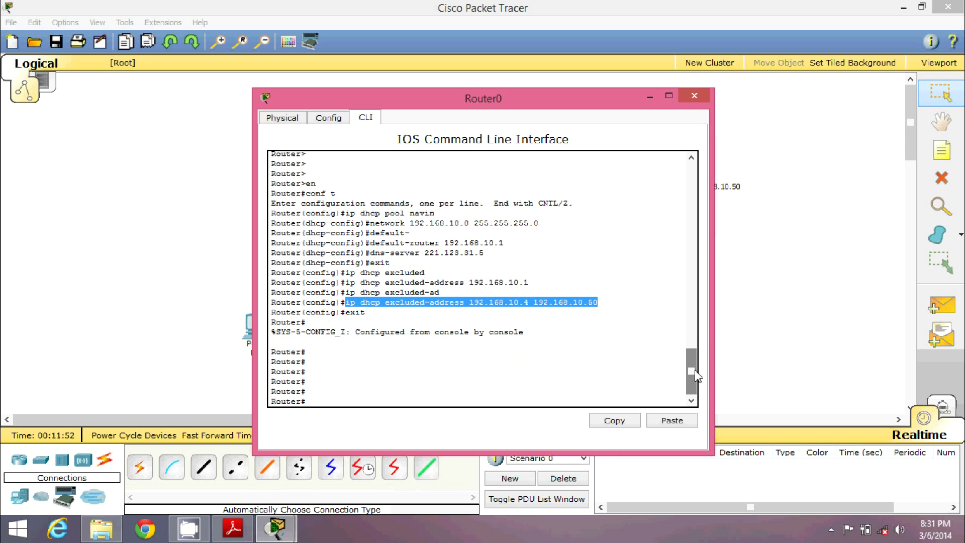
pyautogui.click(398, 349)
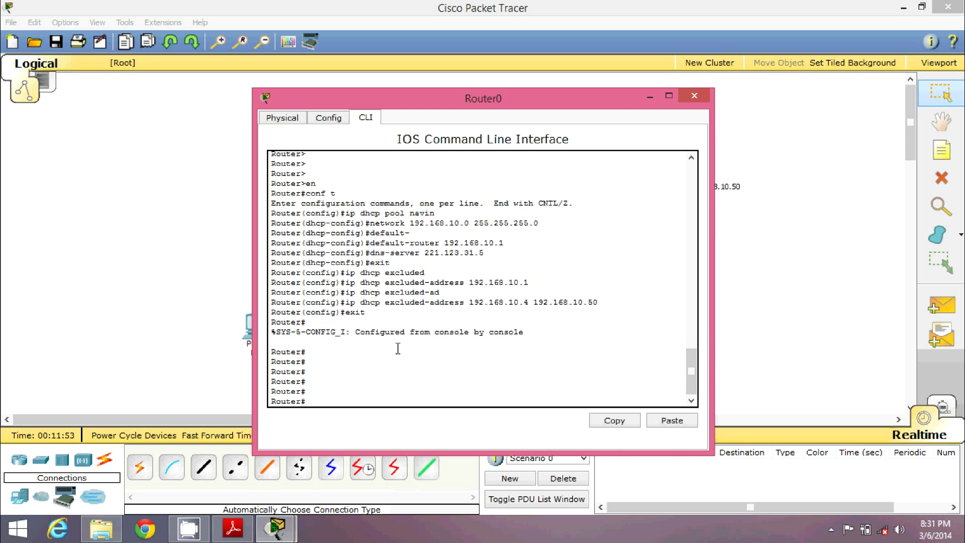
pyautogui.click(649, 104)
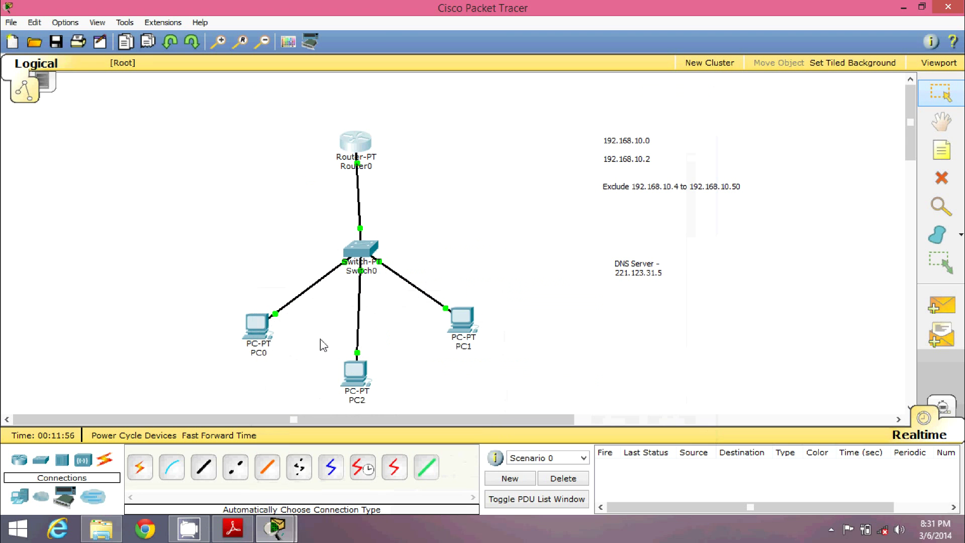
# - Switch PC2's IPv4 configuration to DHCP and close its window once the request completes
pyautogui.click(355, 383)
pyautogui.click(368, 121)
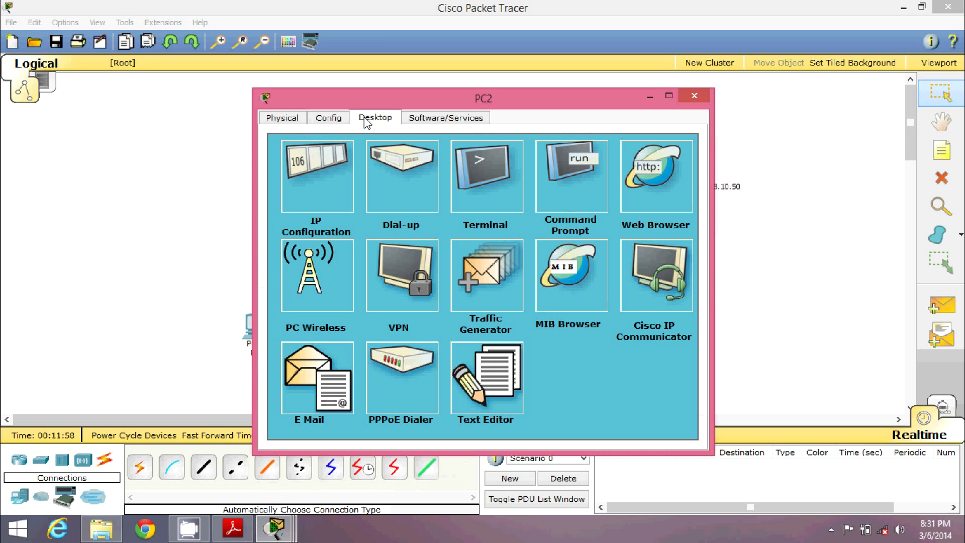
pyautogui.click(314, 174)
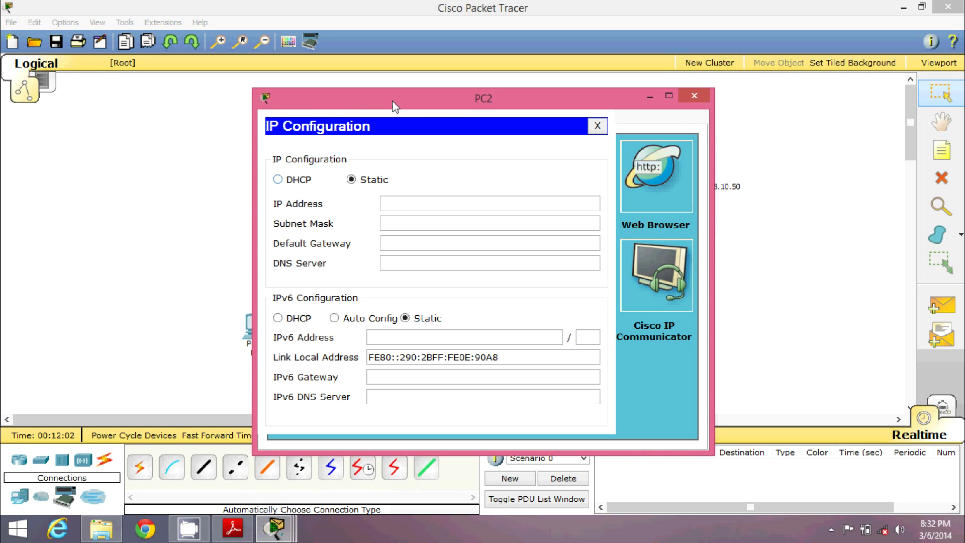
pyautogui.click(297, 186)
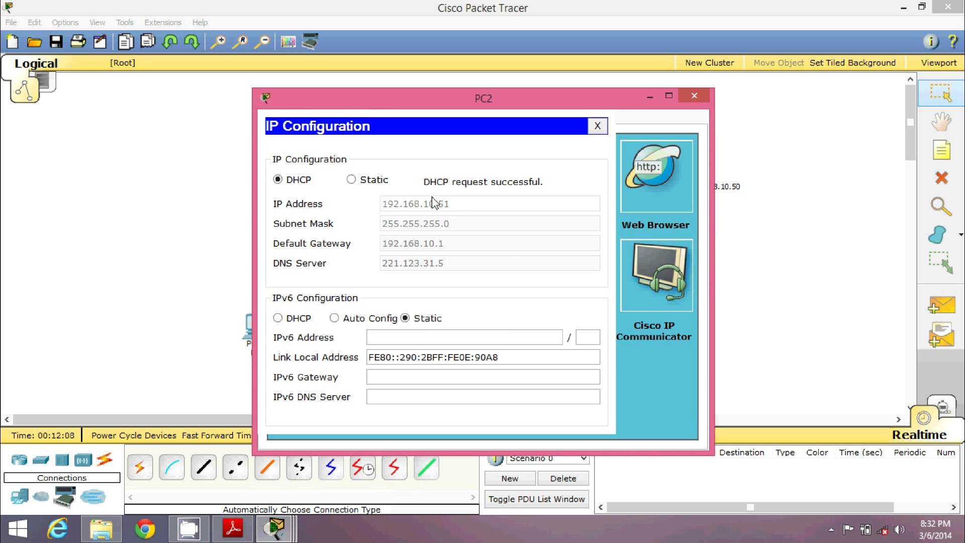
pyautogui.click(695, 95)
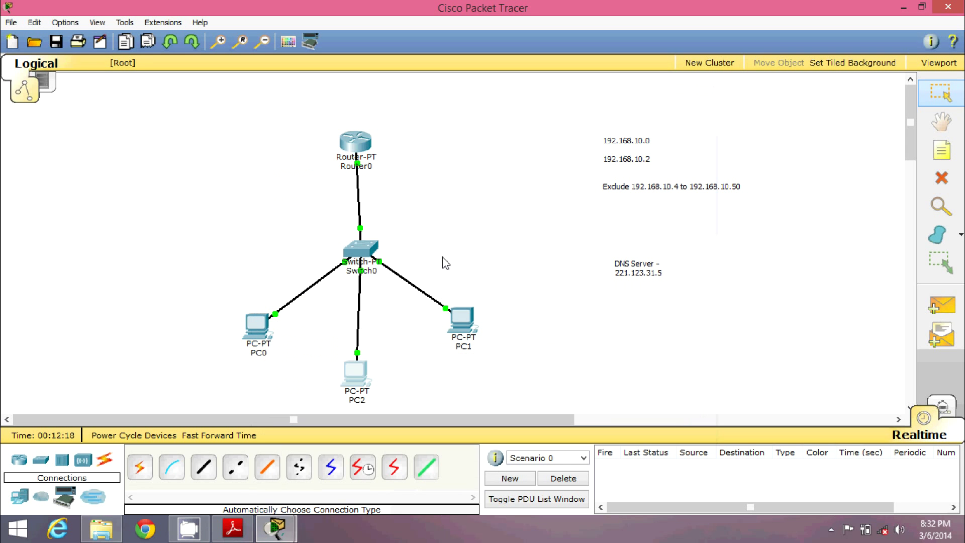
# - Run show ip dhcp binding on Router0, inspect the listed address leases, and close the router's window
pyautogui.click(356, 150)
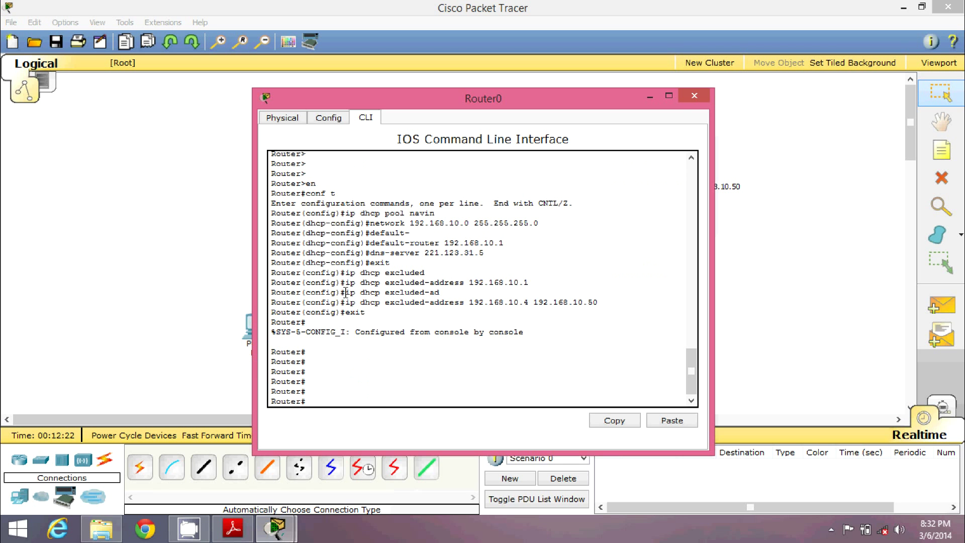
pyautogui.press('Return')
pyautogui.write('show')
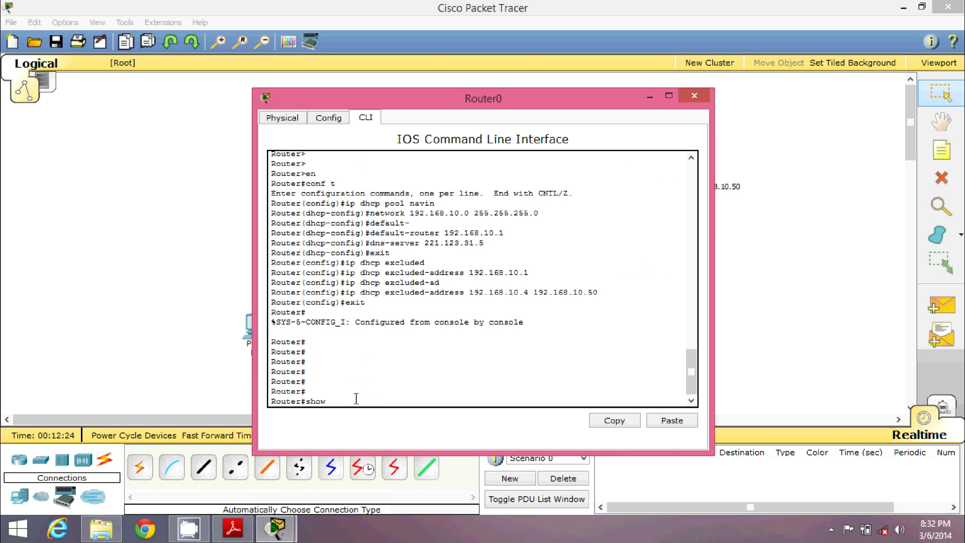
pyautogui.write(' ip dhcp binding')
pyautogui.press('Return')
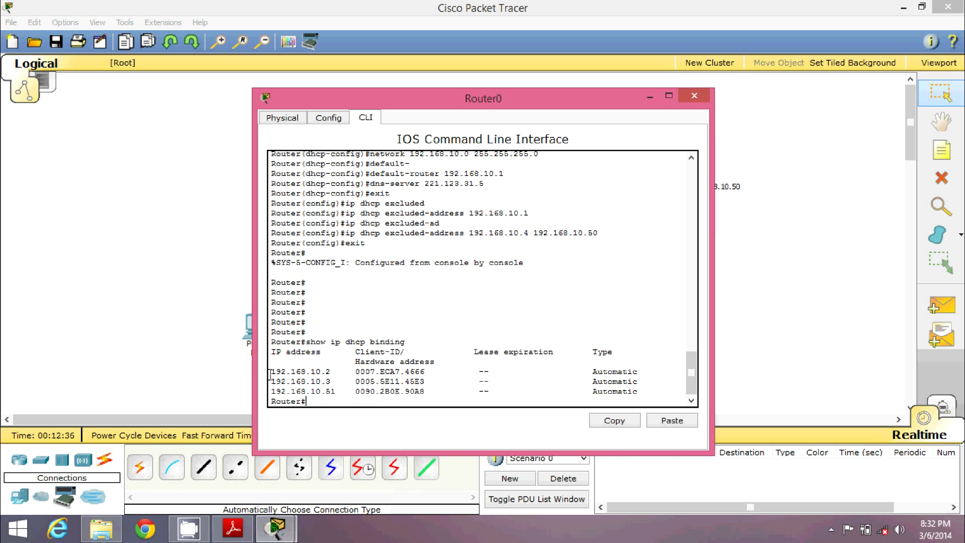
pyautogui.moveTo(271, 372); pyautogui.dragTo(648, 391)
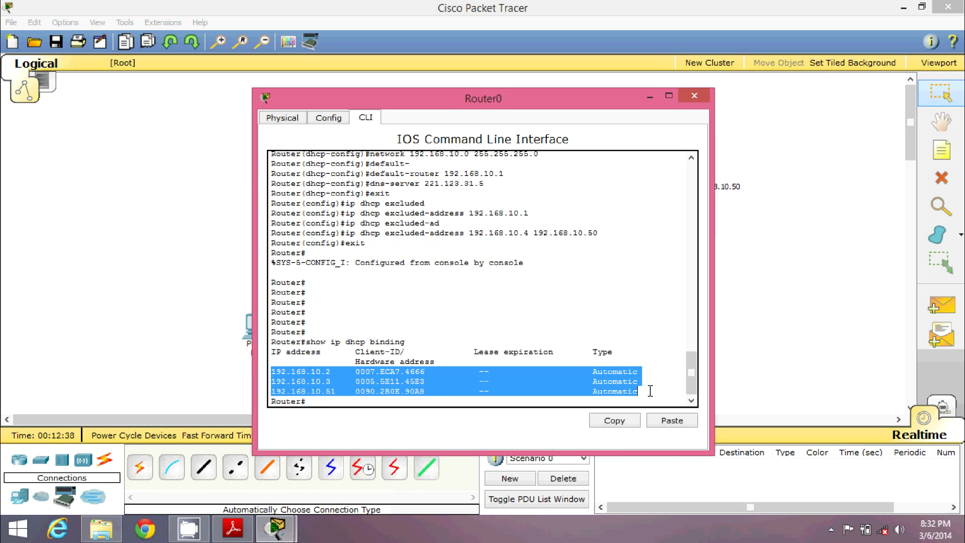
pyautogui.click(598, 376)
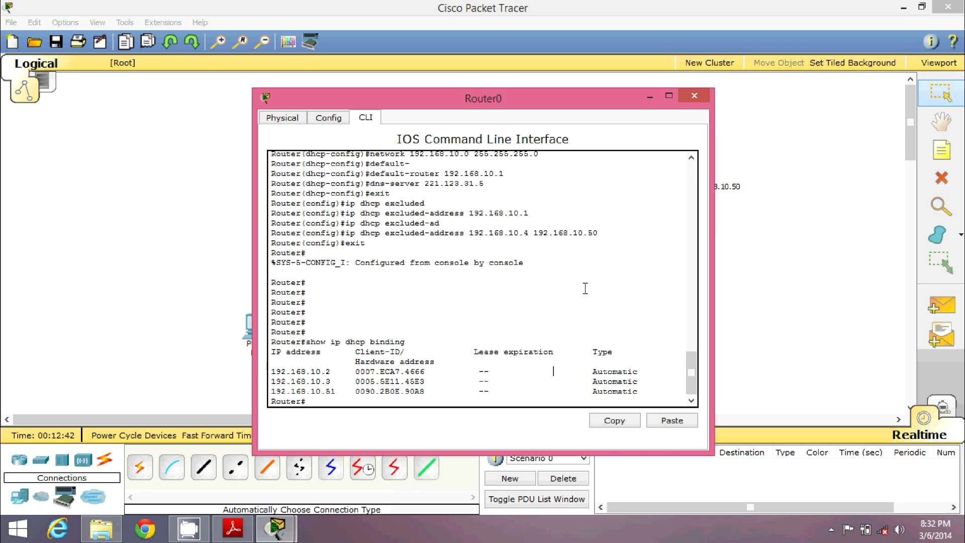
pyautogui.click(694, 97)
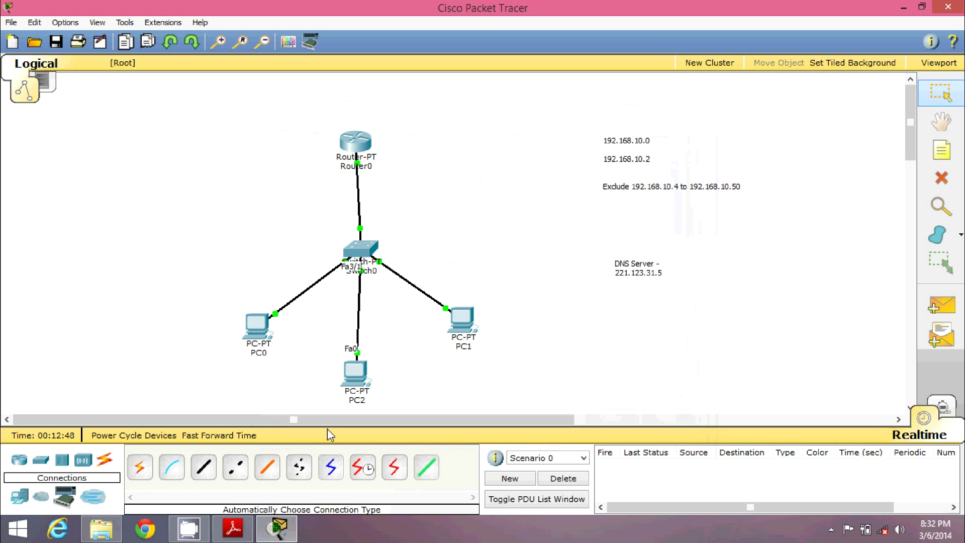
pyautogui.click(831, 529)
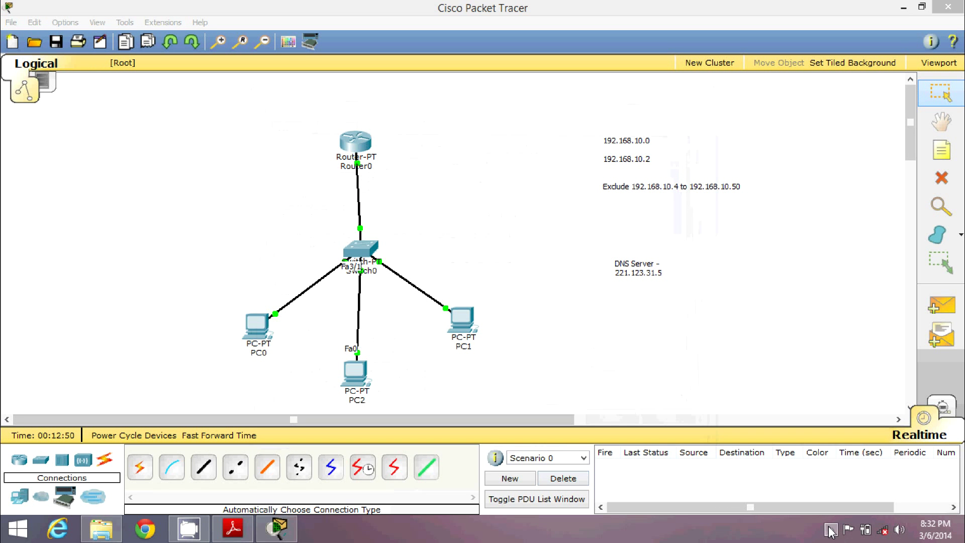
pyautogui.click(853, 435)
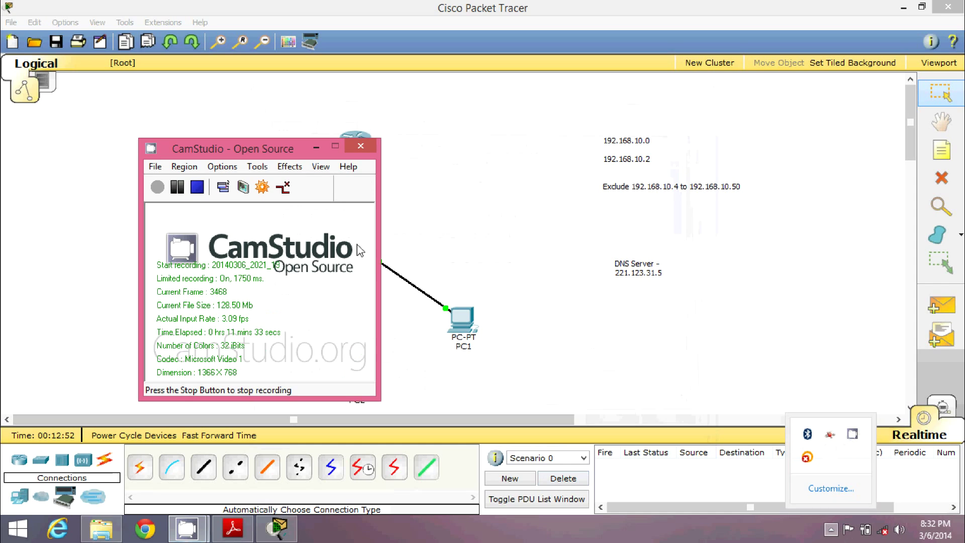